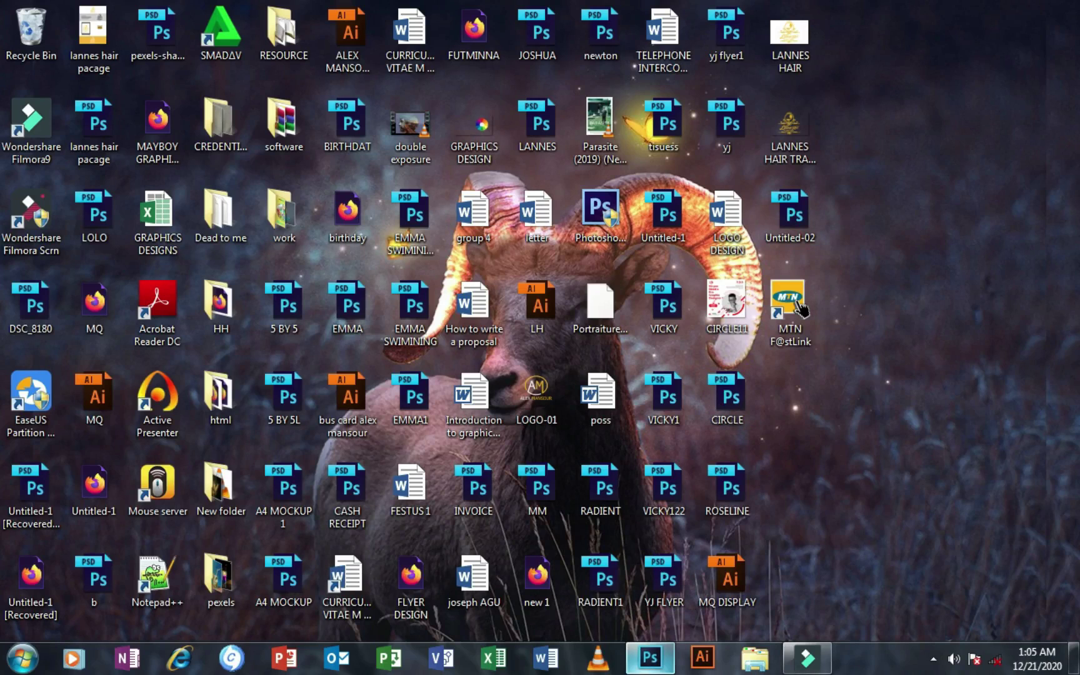
Restore the already-running Photoshop window from the taskbar
{"action": "left_click", "coordinate": [650, 657]}
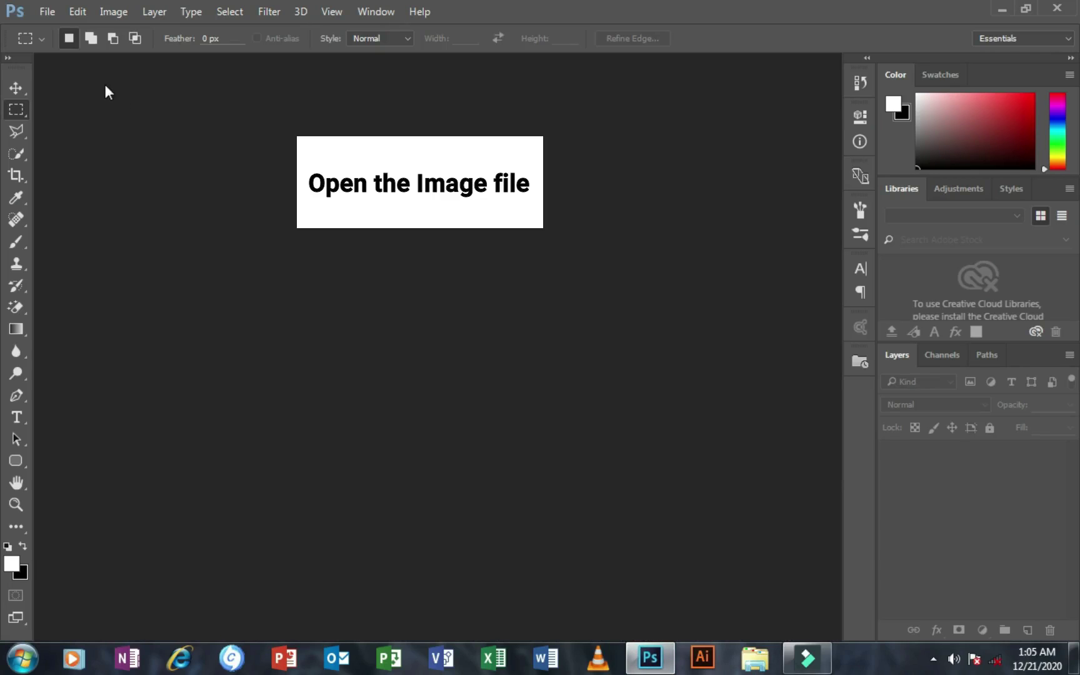
Open pexels-daniel-friday-danzor-3032148.jpg from the pexels folder via File > Open
{"action": "left_click", "coordinate": [52, 15]}
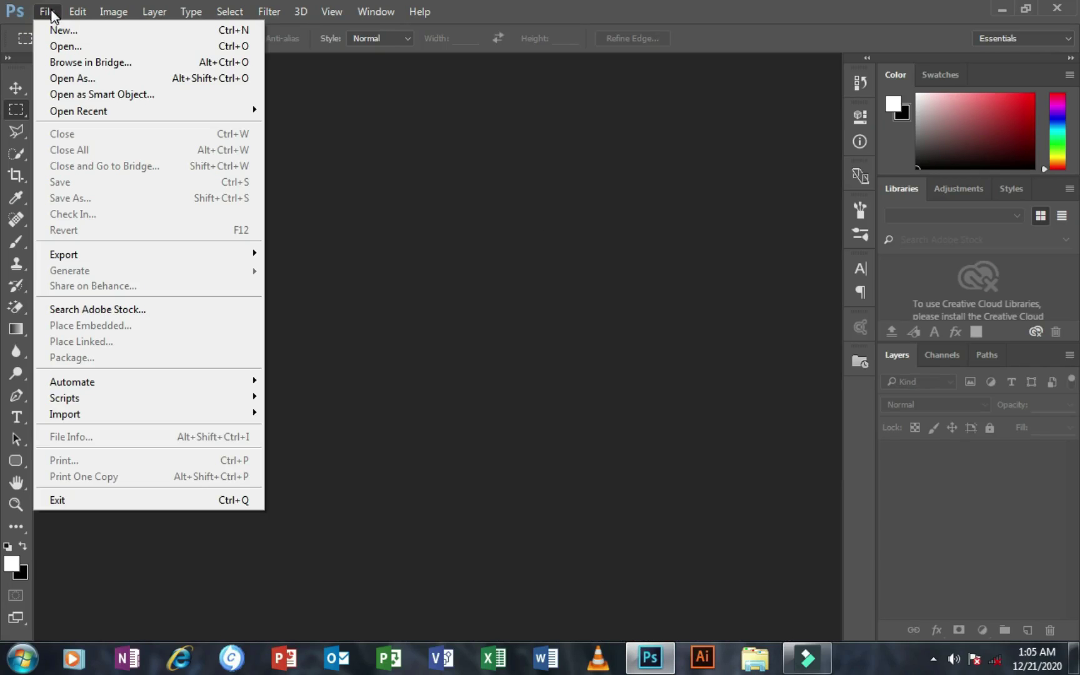
{"action": "left_click", "coordinate": [59, 46]}
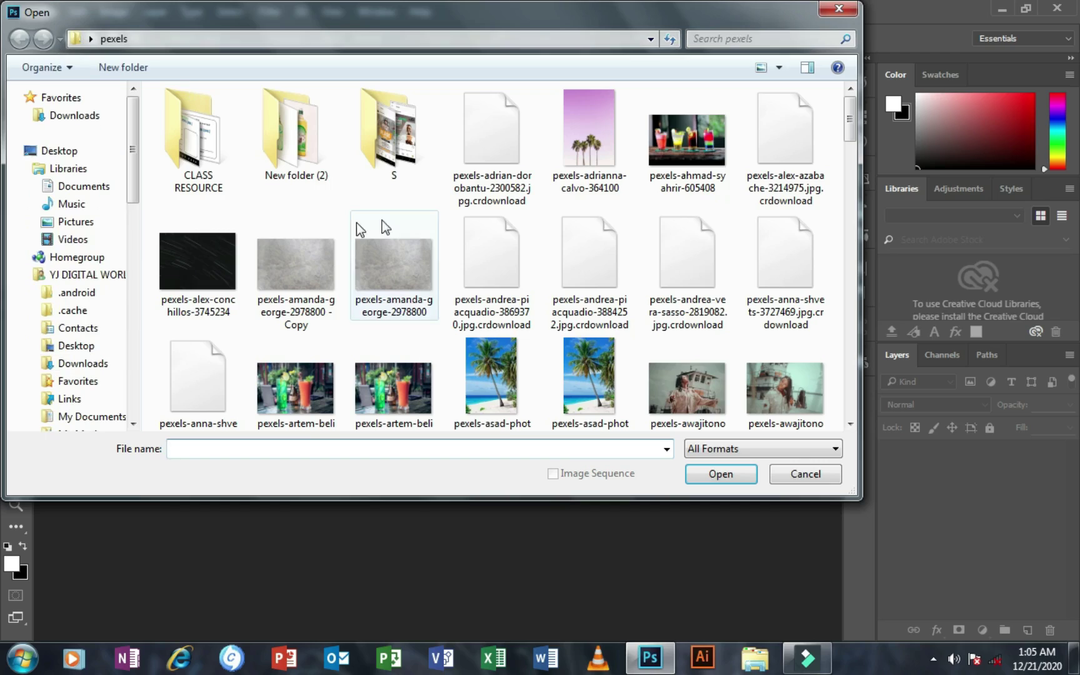
{"action": "left_click_drag", "start_coordinate": [853, 126], "coordinate": [854, 163]}
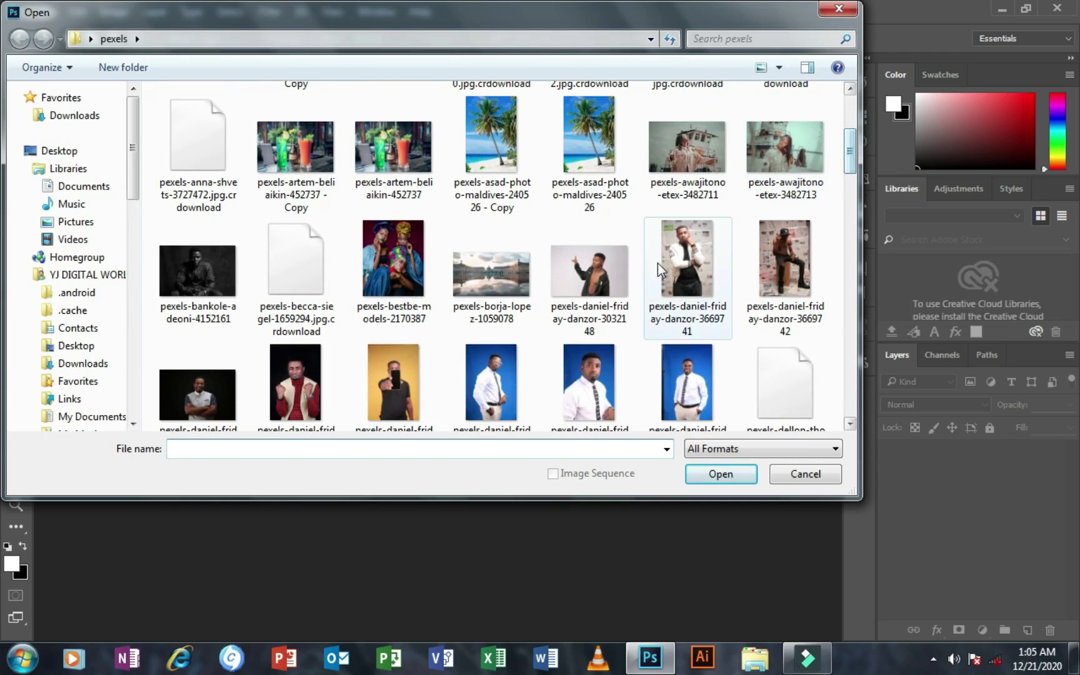
{"action": "left_click", "coordinate": [589, 275]}
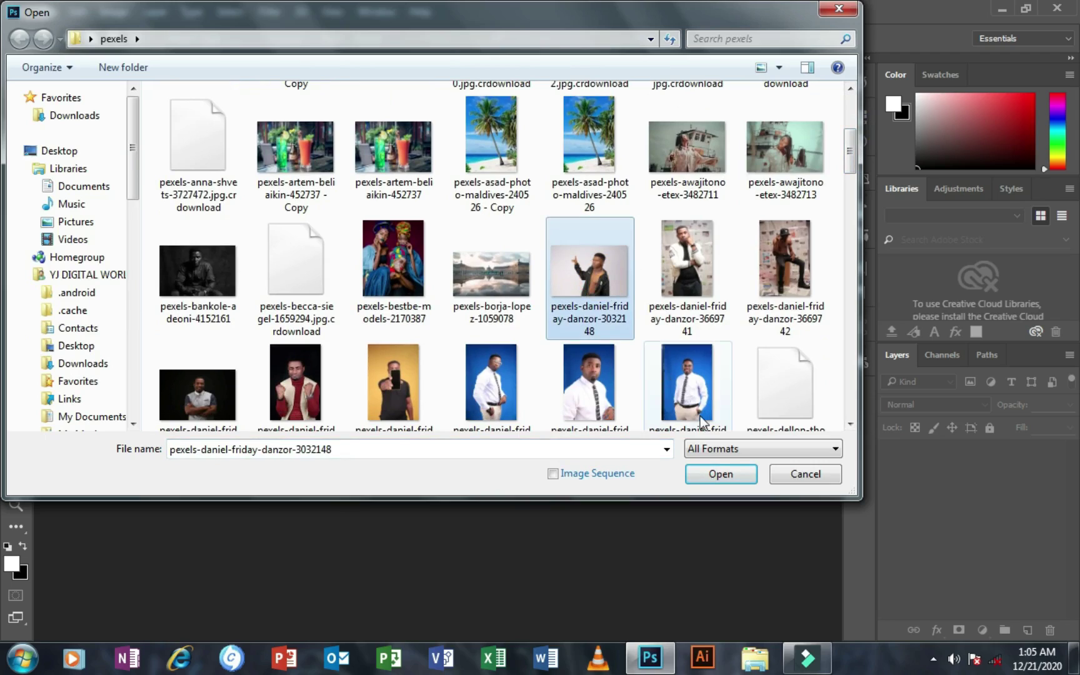
{"action": "left_click", "coordinate": [713, 466]}
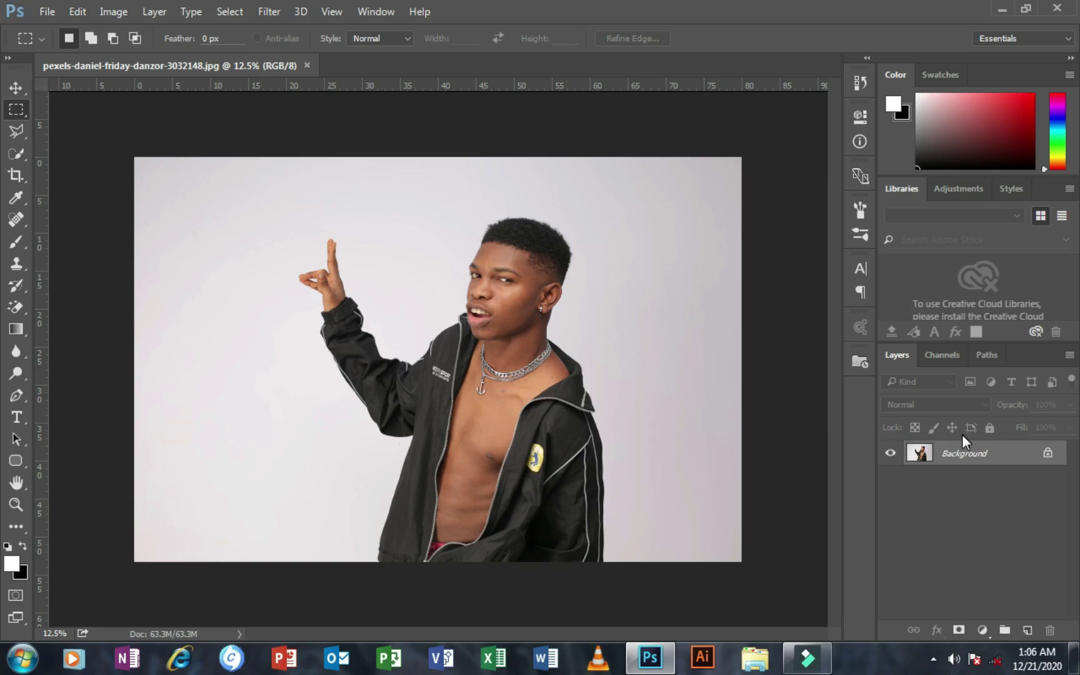
Unlock the Background layer as Layer 0 and rename it GUY
{"action": "double_click", "coordinate": [1023, 456]}
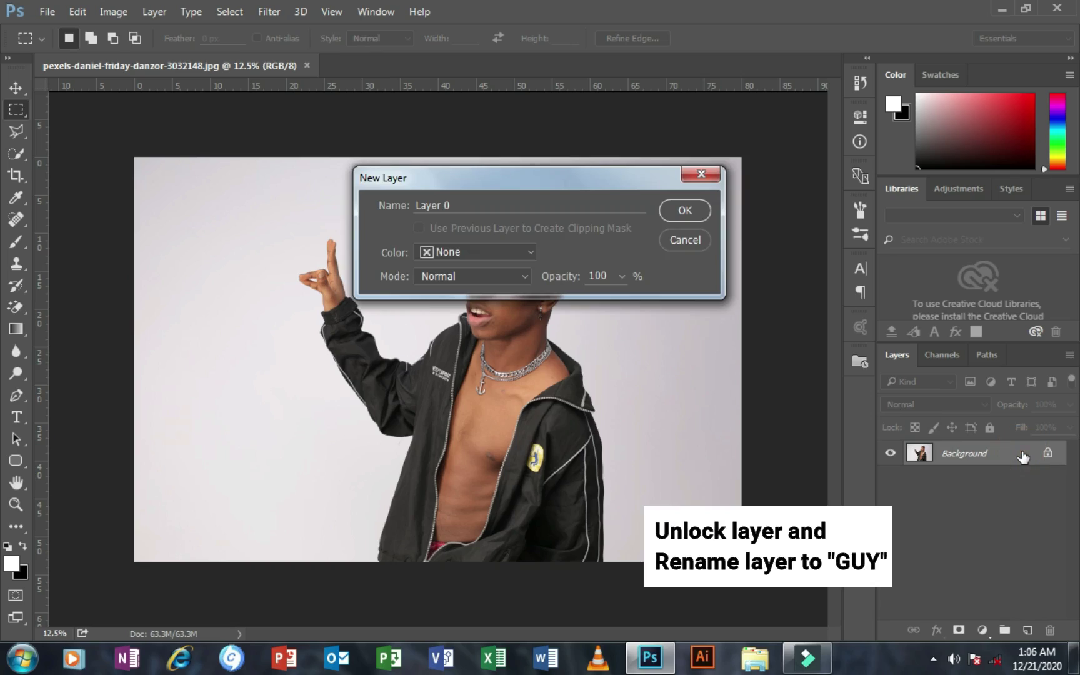
{"action": "left_click", "coordinate": [687, 210]}
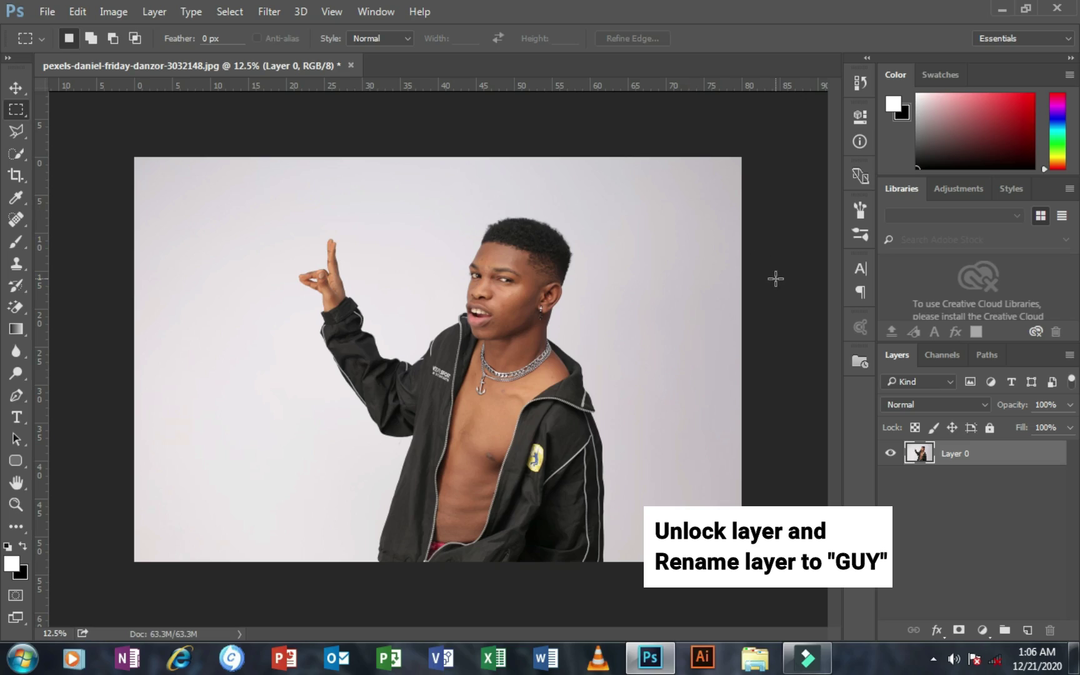
{"action": "double_click", "coordinate": [955, 453]}
{"action": "type", "text": "GUY"}
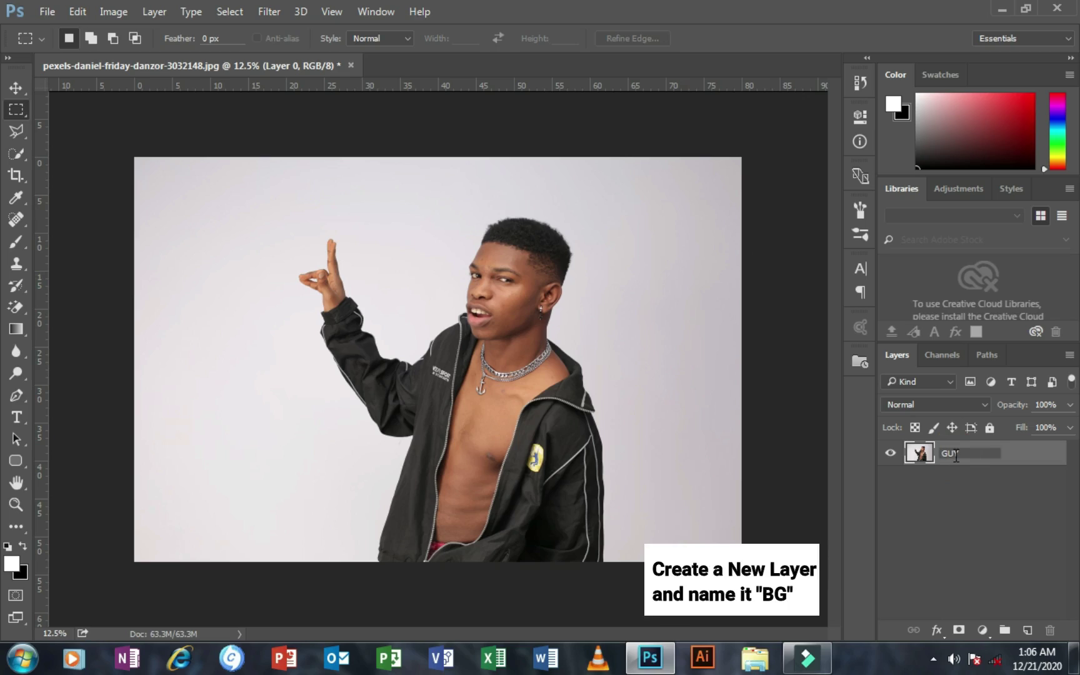
{"action": "key", "text": "Return"}
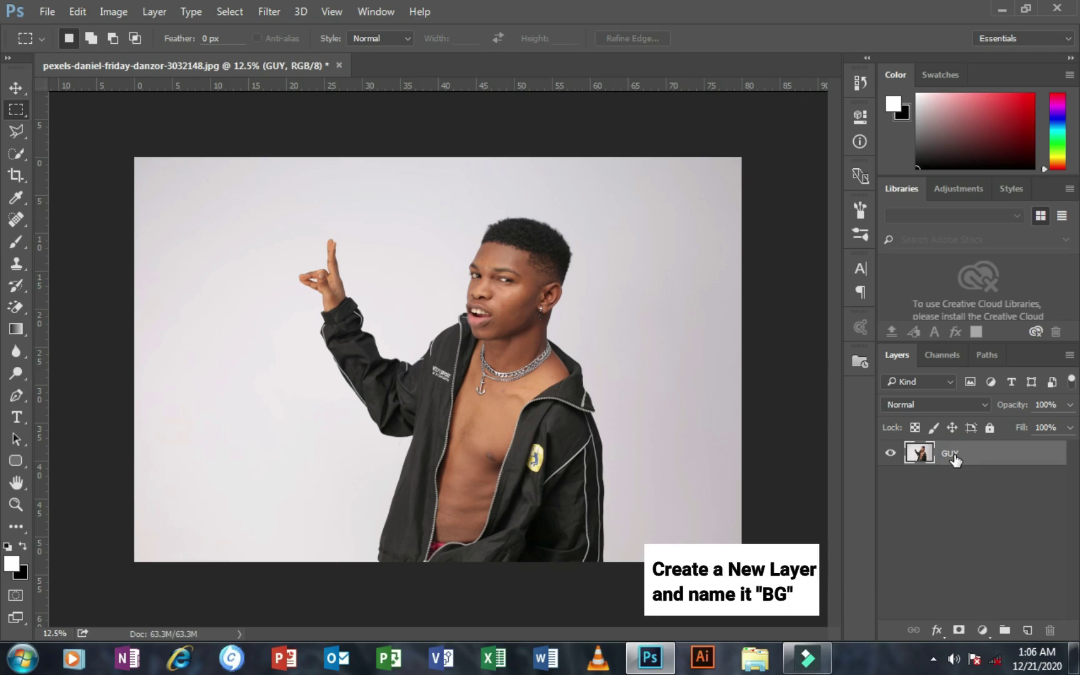
Add a new empty layer, rename it BG, and drag it below GUY
{"action": "left_click", "coordinate": [1027, 629]}
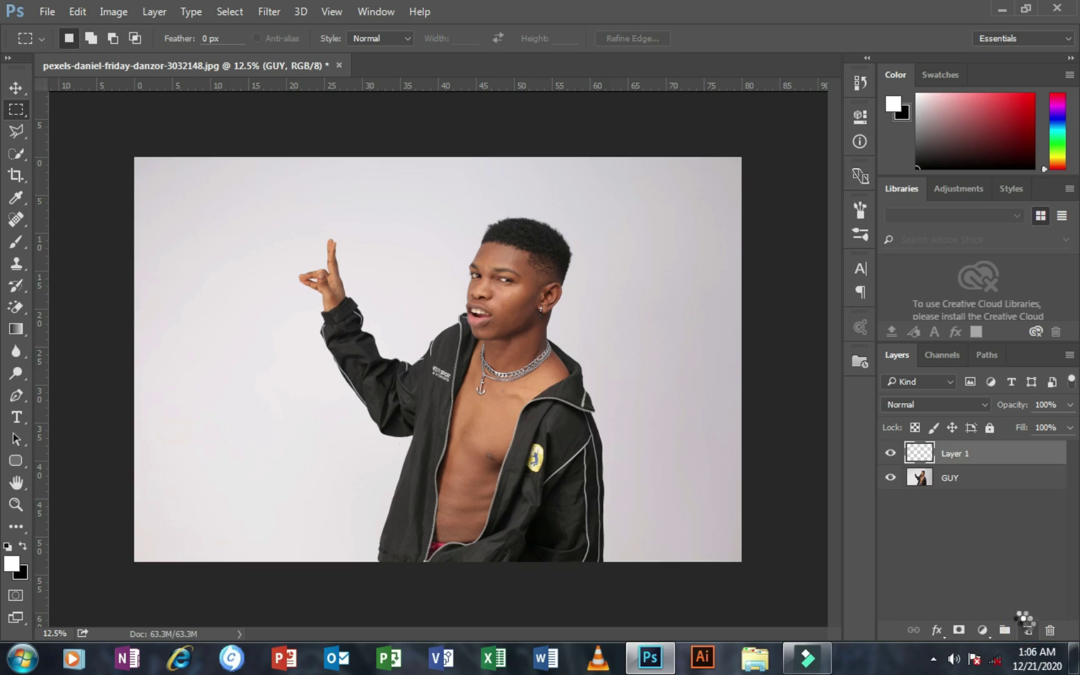
{"action": "left_click", "coordinate": [953, 455]}
{"action": "double_click", "coordinate": [957, 456]}
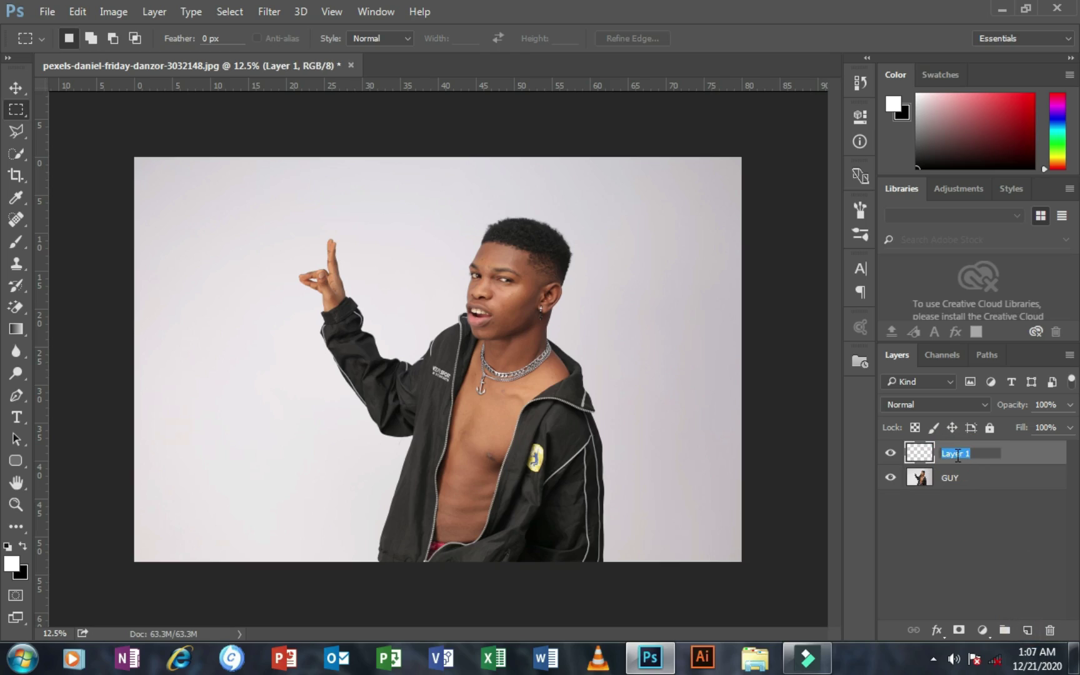
{"action": "type", "text": "BG"}
{"action": "key", "text": "Return"}
{"action": "left_click_drag", "start_coordinate": [956, 459], "coordinate": [966, 493]}
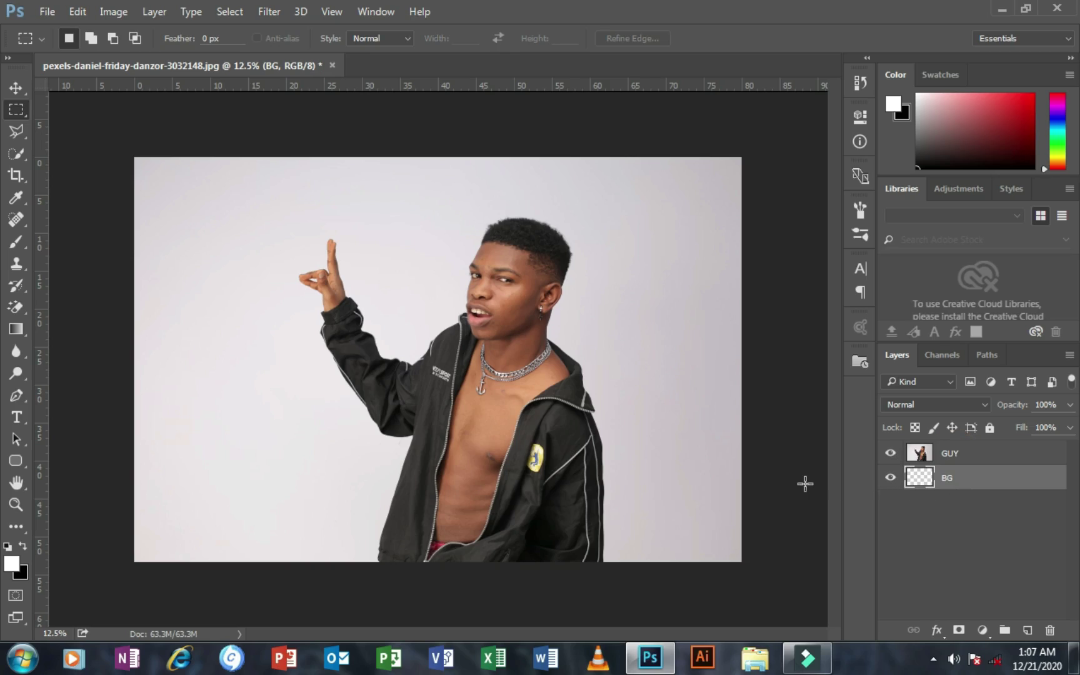
With the Paint Bucket, set the foreground colour to yellow ffb400 and fill the BG layer
{"action": "left_click", "coordinate": [19, 332]}
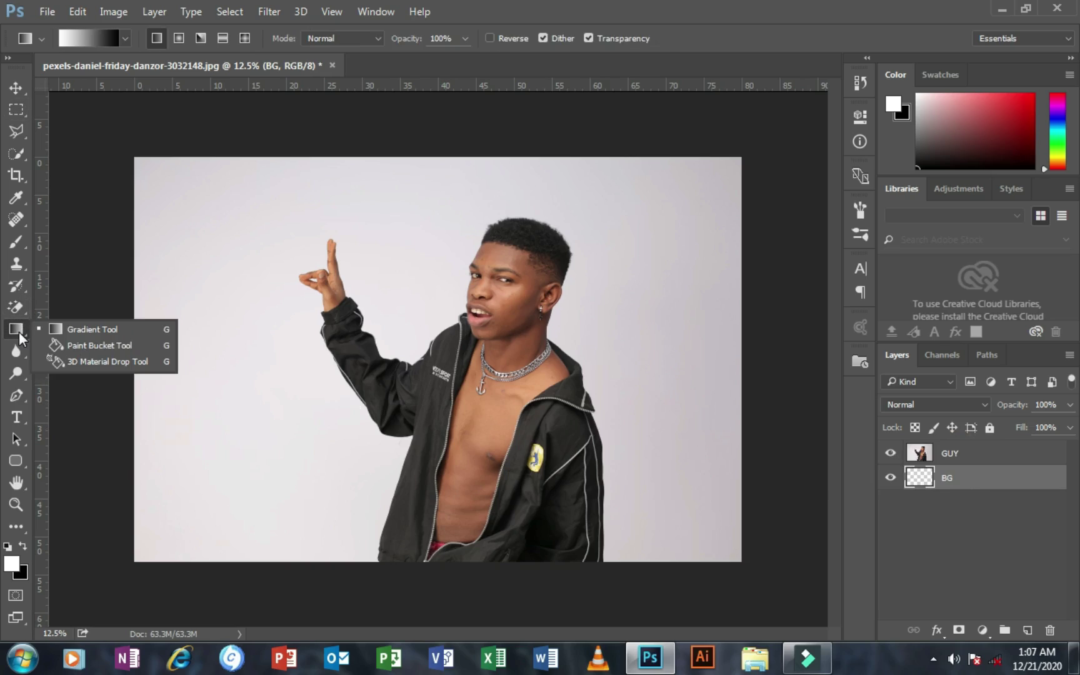
{"action": "left_click", "coordinate": [82, 345]}
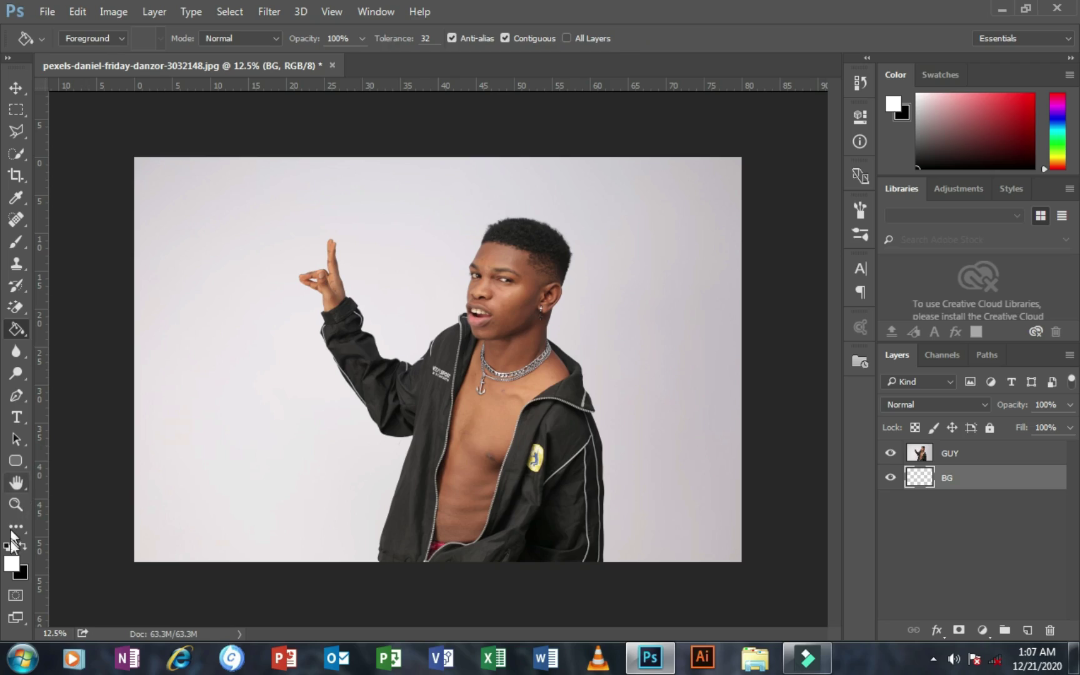
{"action": "left_click", "coordinate": [17, 564]}
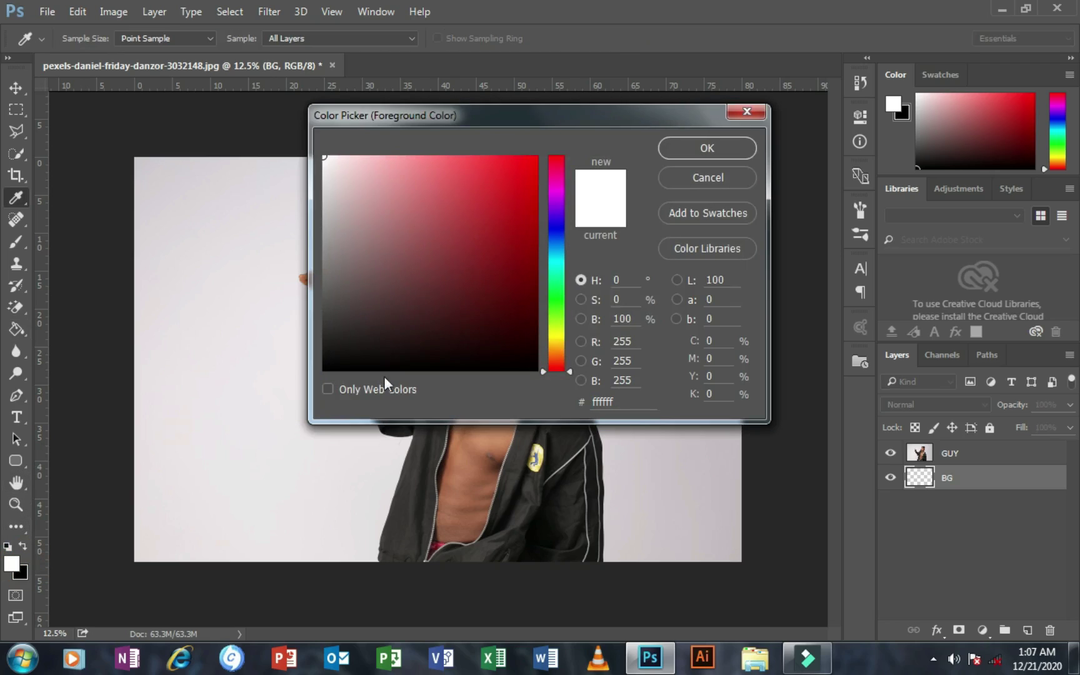
{"action": "left_click_drag", "start_coordinate": [555, 338], "coordinate": [561, 348]}
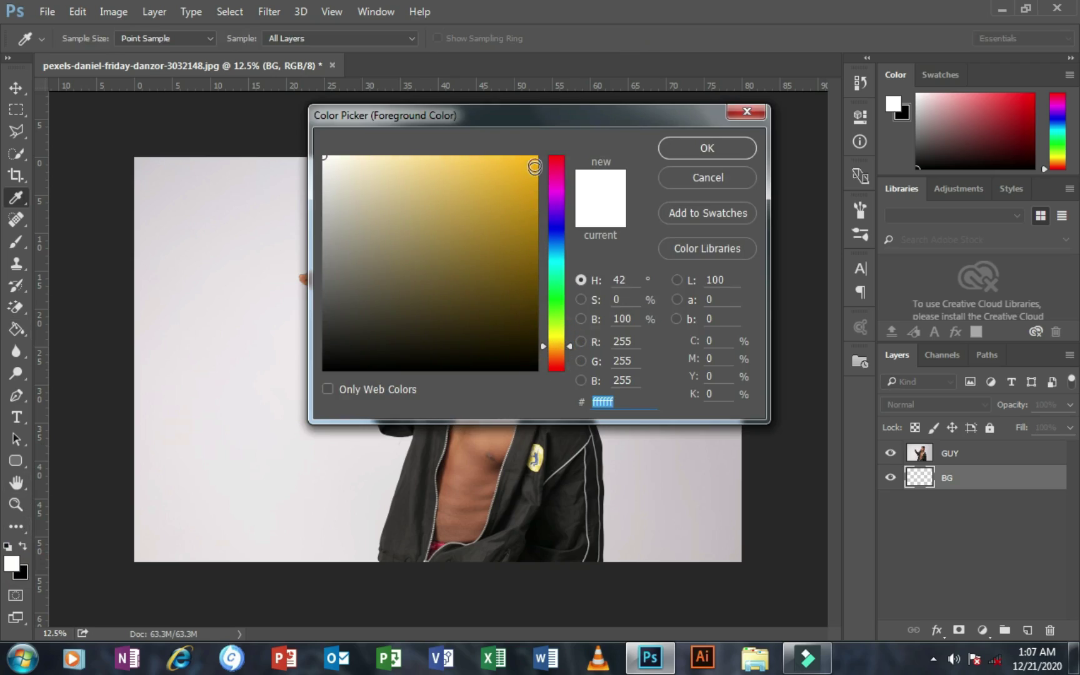
{"action": "left_click_drag", "start_coordinate": [534, 168], "coordinate": [538, 156]}
{"action": "left_click", "coordinate": [699, 150]}
{"action": "key", "text": "g"}
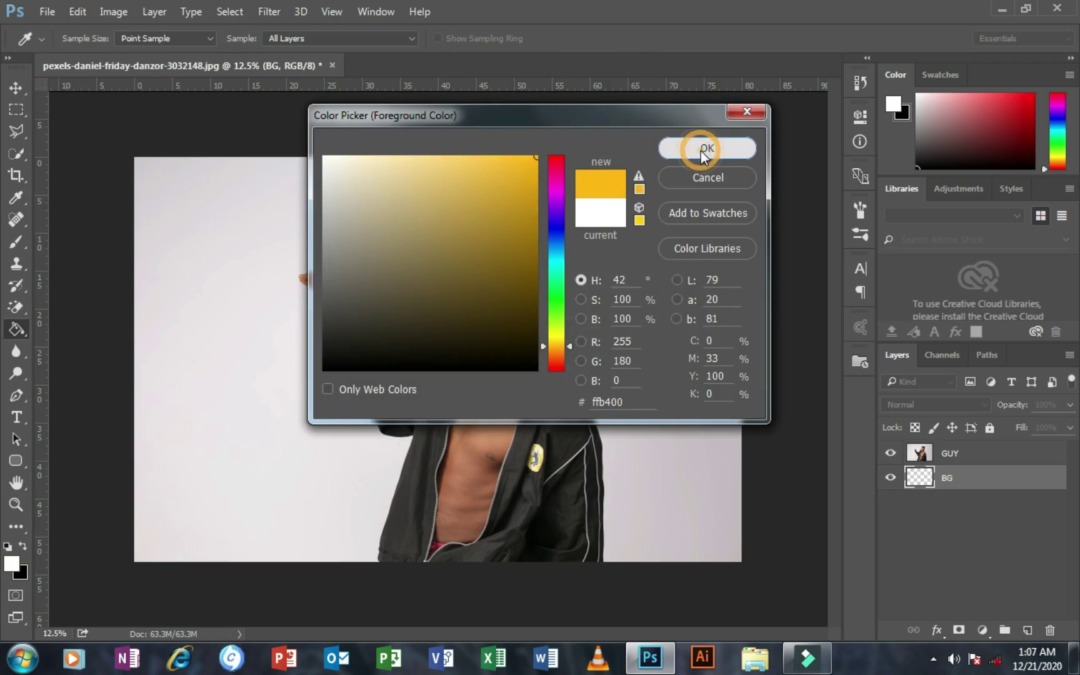
{"action": "left_click", "coordinate": [241, 370]}
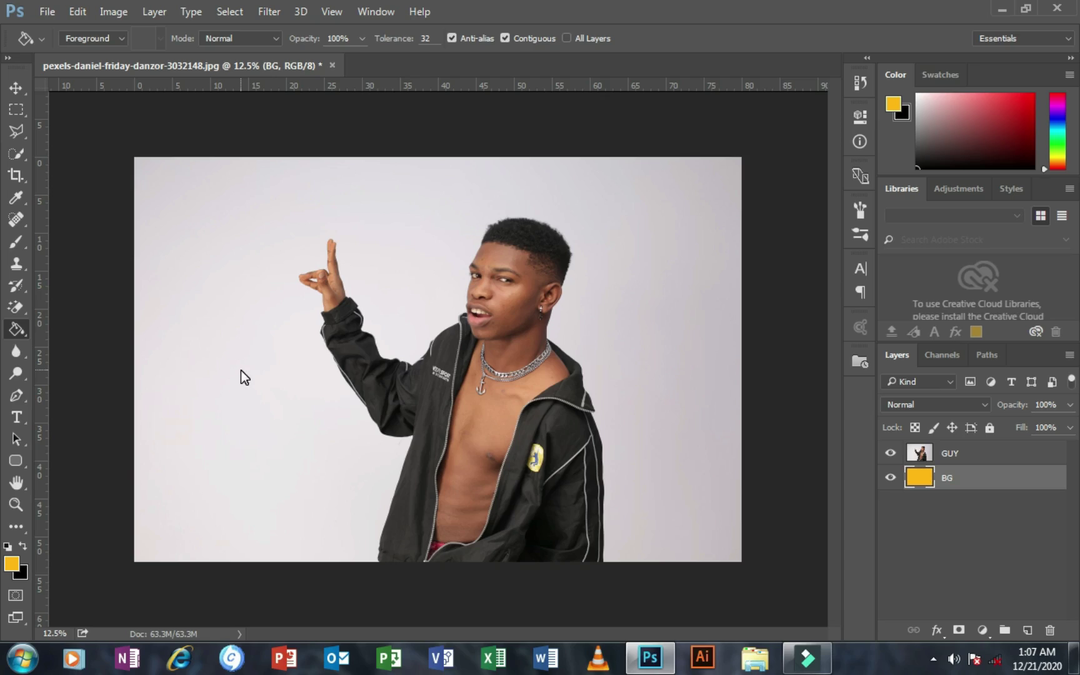
On the GUY layer, set the Background Eraser to Contiguous limits with 62% tolerance
{"action": "left_click", "coordinate": [953, 452]}
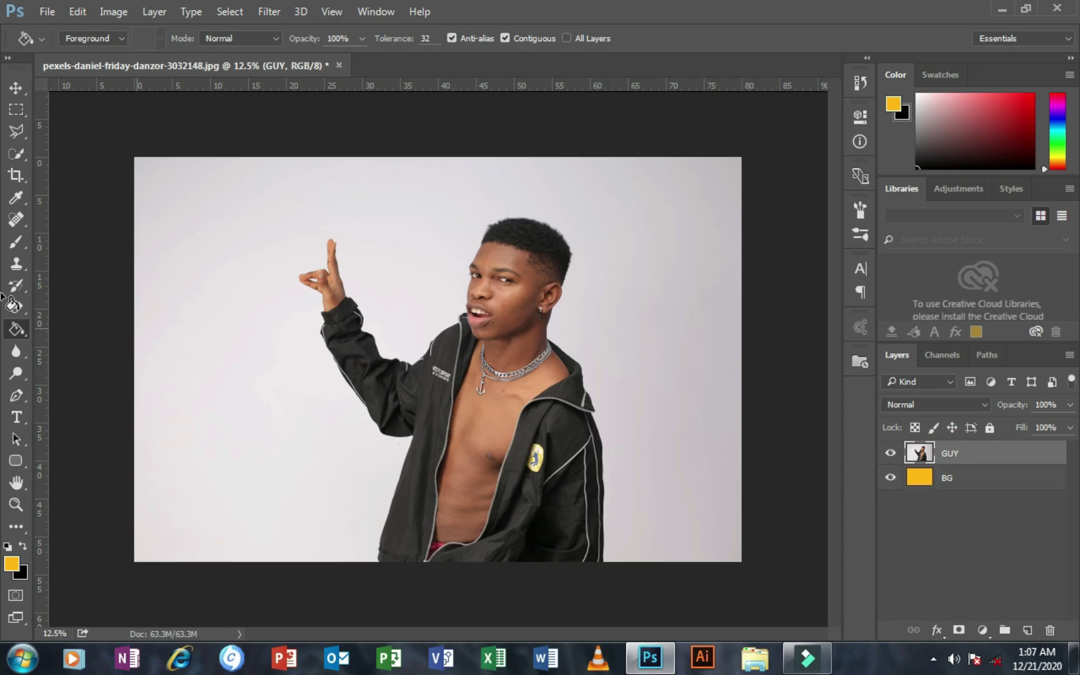
{"action": "left_click", "coordinate": [15, 308]}
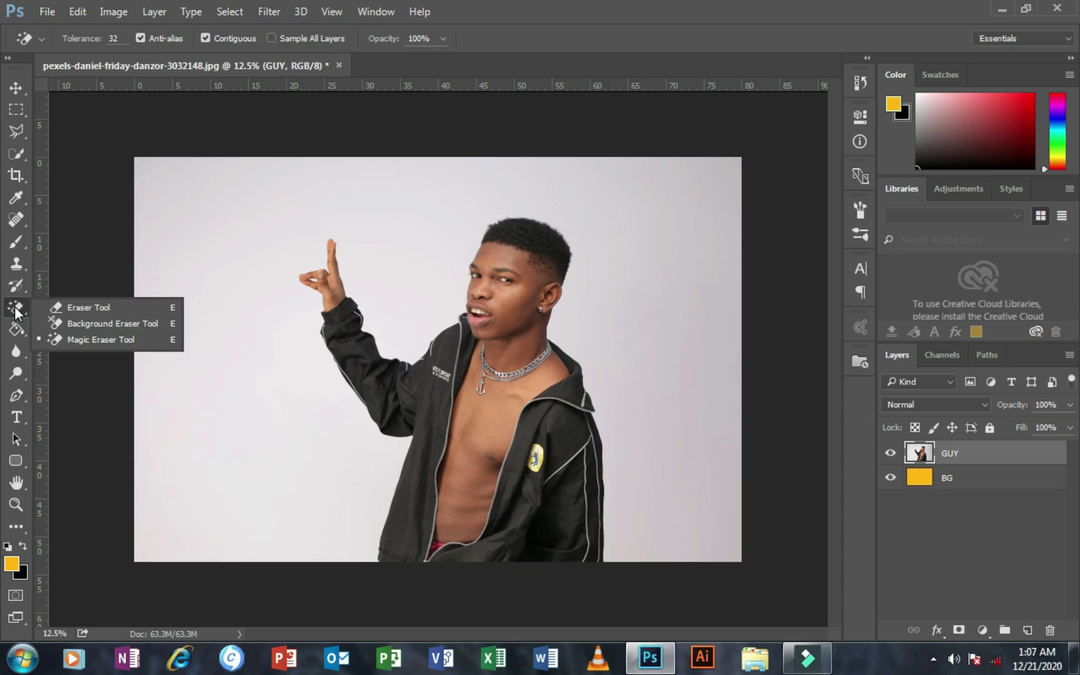
{"action": "left_click", "coordinate": [56, 324]}
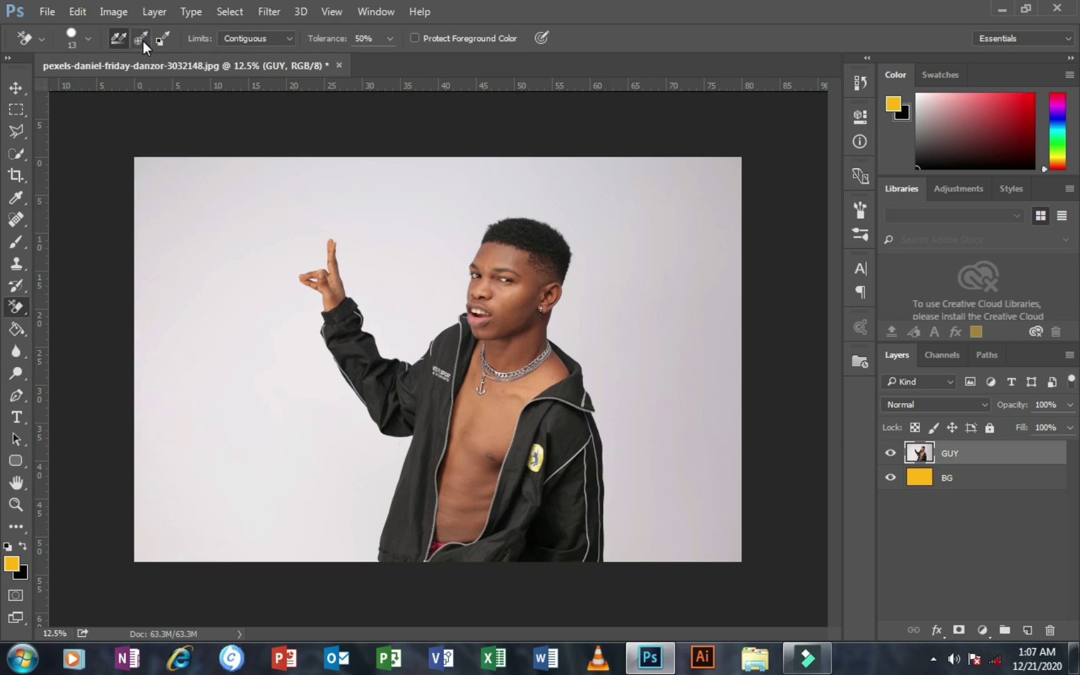
{"action": "left_click", "coordinate": [288, 36]}
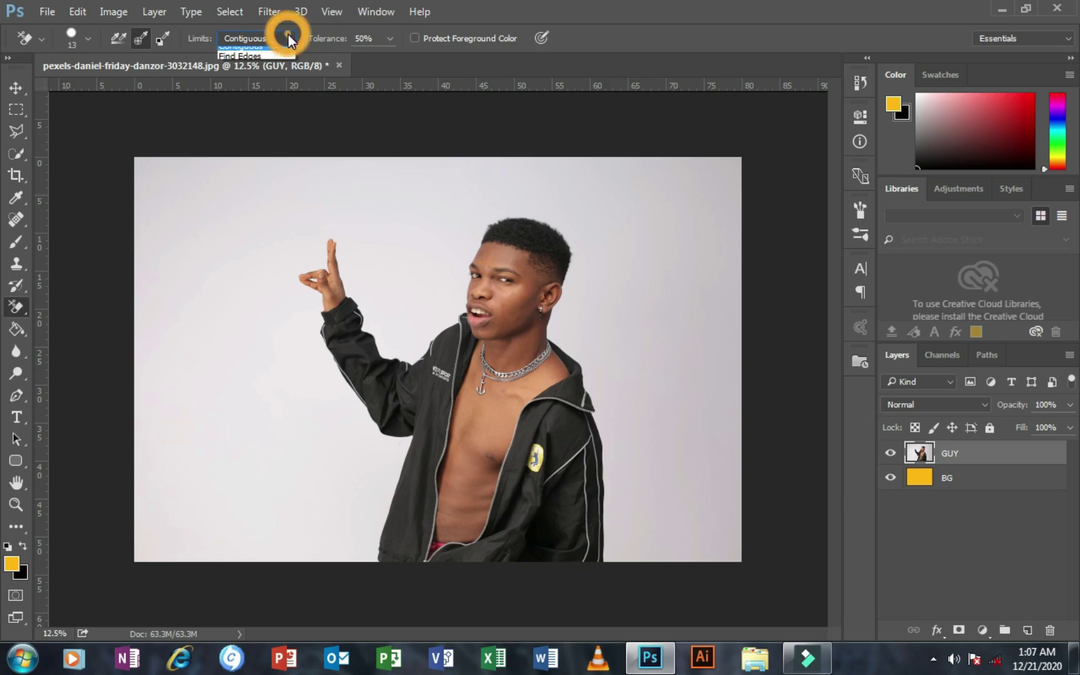
{"action": "left_click", "coordinate": [270, 63]}
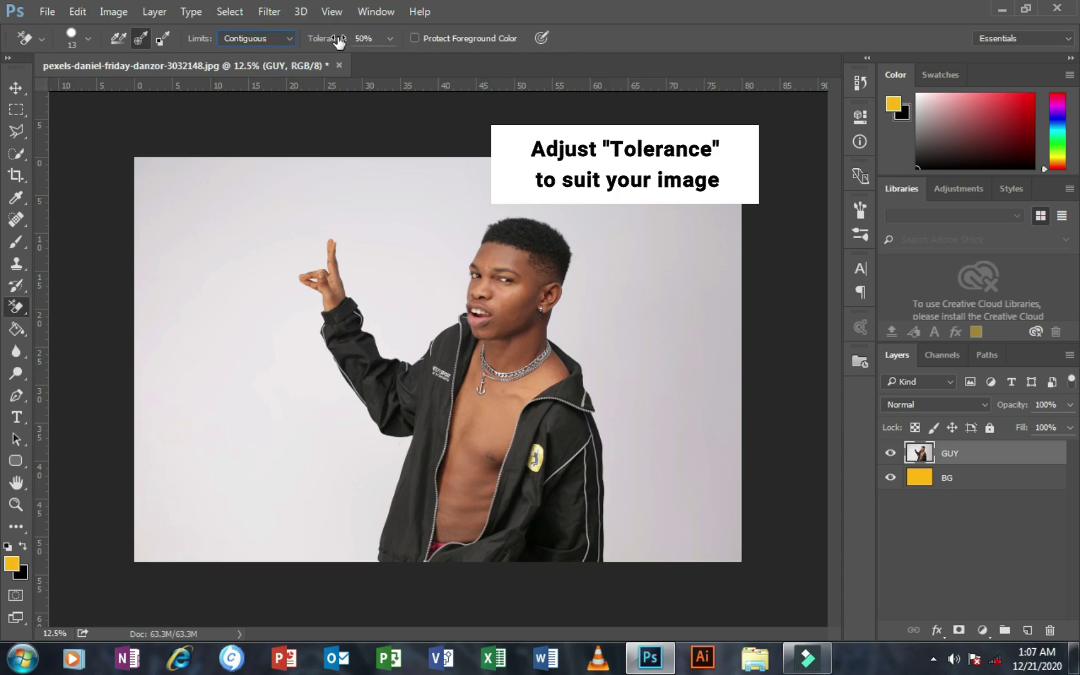
{"action": "left_click_drag", "start_coordinate": [338, 42], "coordinate": [348, 42]}
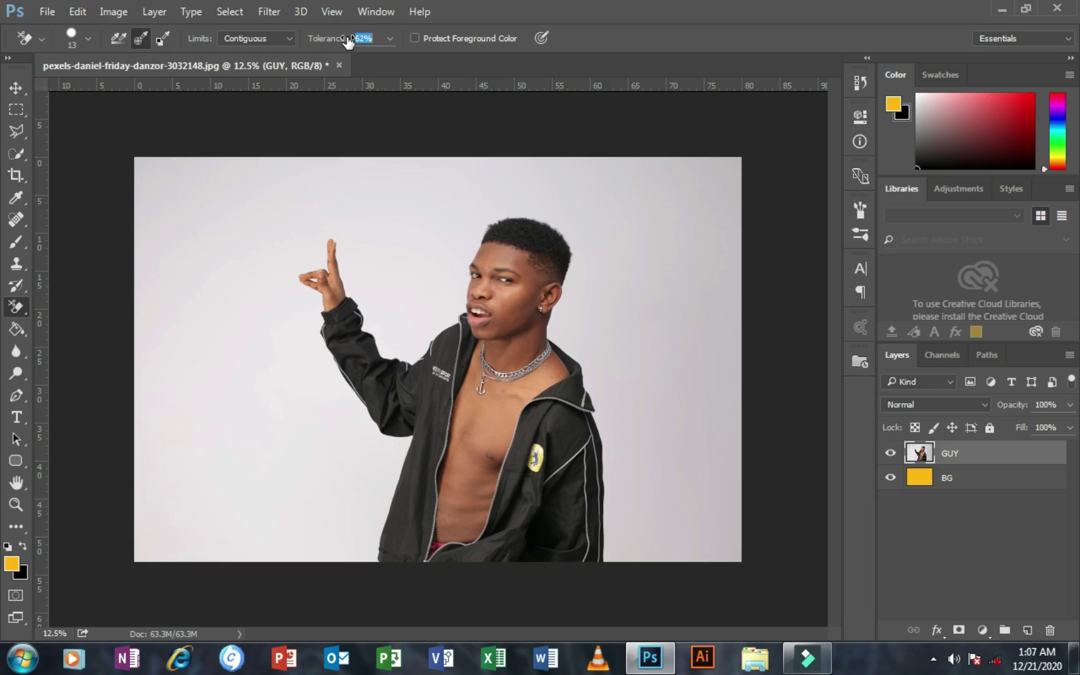
{"action": "key", "text": "shift+Tab"}
{"action": "key", "text": "ctrl+plus"}
{"action": "key", "text": "ctrl+plus"}
{"action": "key", "text": "ctrl+plus"}
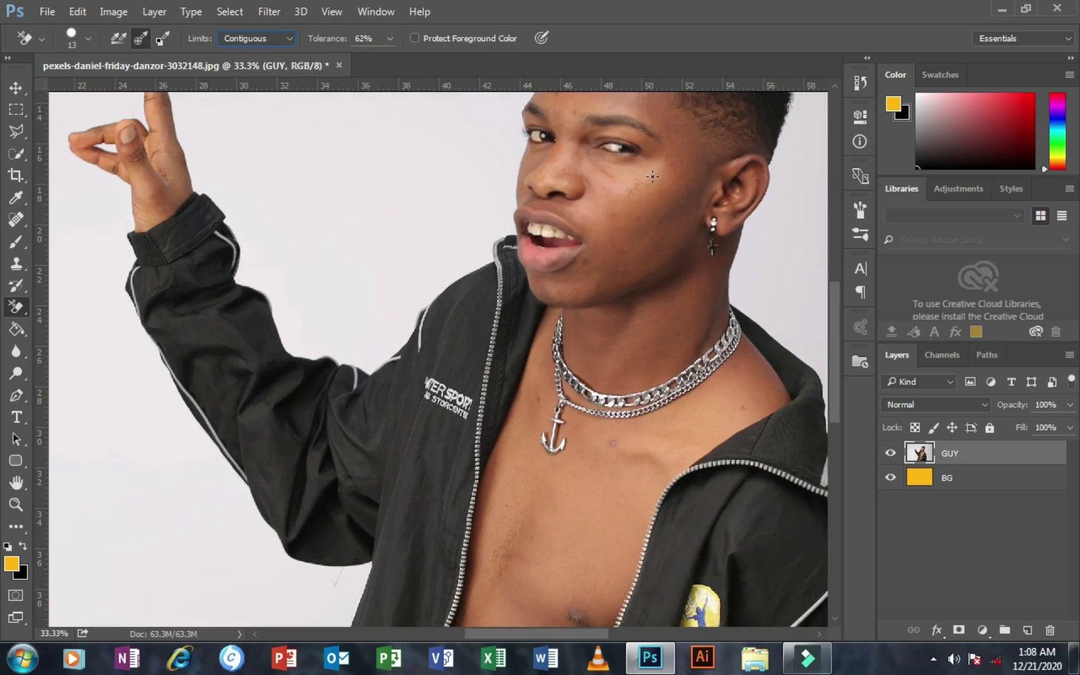
Pan and zoom in twice to bring the top of the subject's hair close
{"action": "left_click_drag", "start_coordinate": [834, 313], "coordinate": [834, 246]}
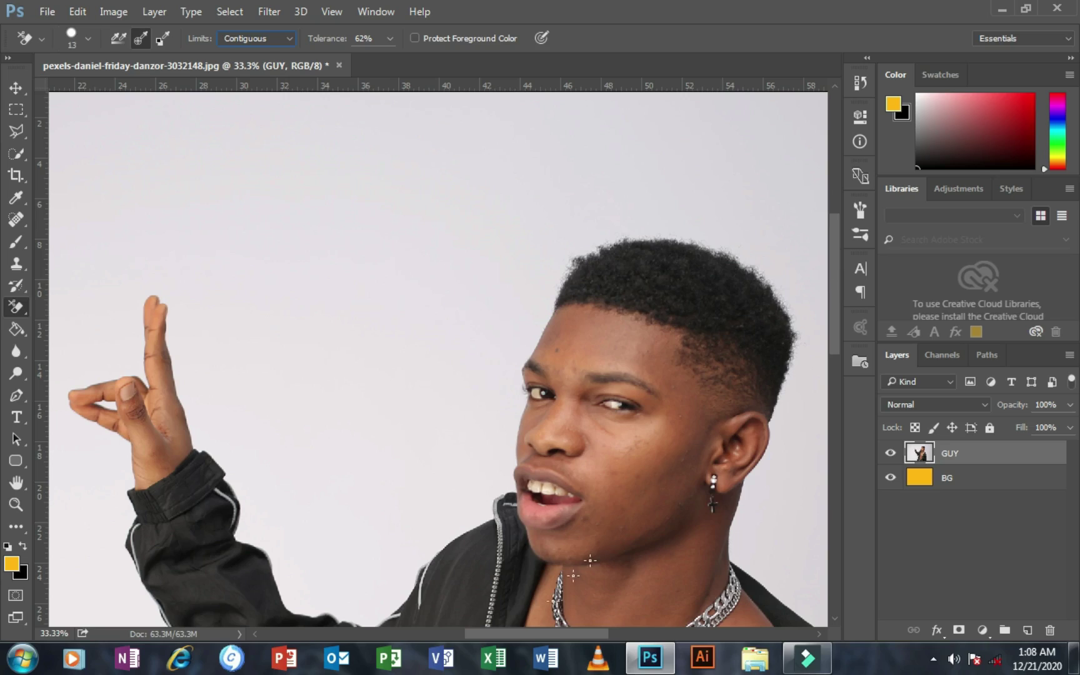
{"action": "left_click_drag", "start_coordinate": [541, 635], "coordinate": [559, 635]}
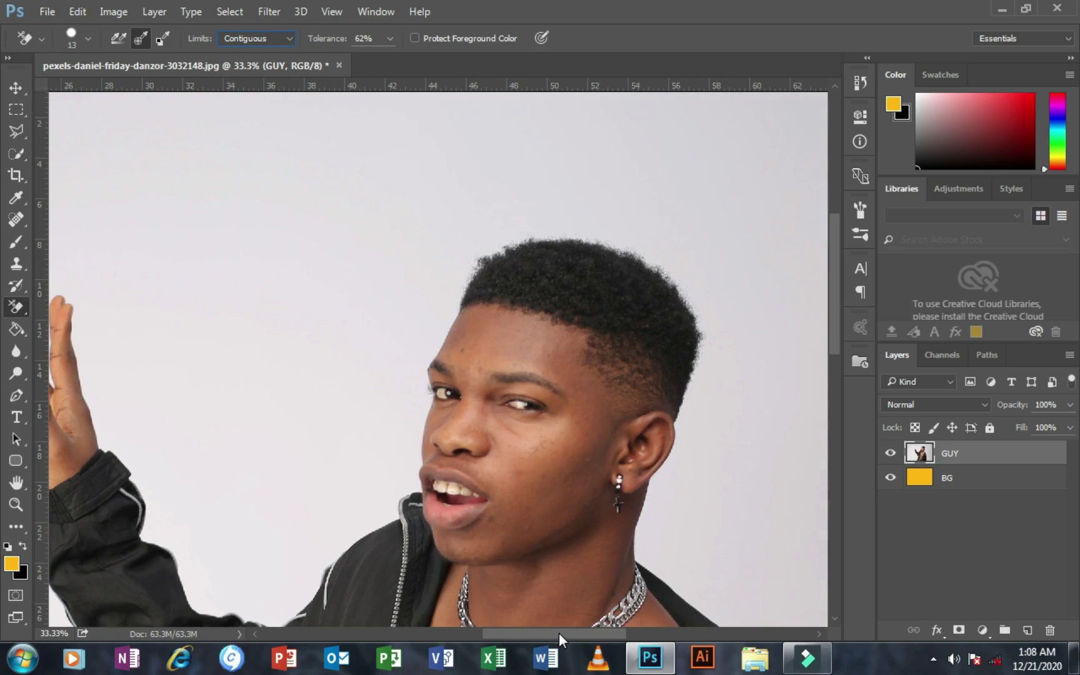
{"action": "key", "text": "ctrl+plus"}
{"action": "left_click_drag", "start_coordinate": [559, 633], "coordinate": [590, 632]}
{"action": "key", "text": "ctrl+plus"}
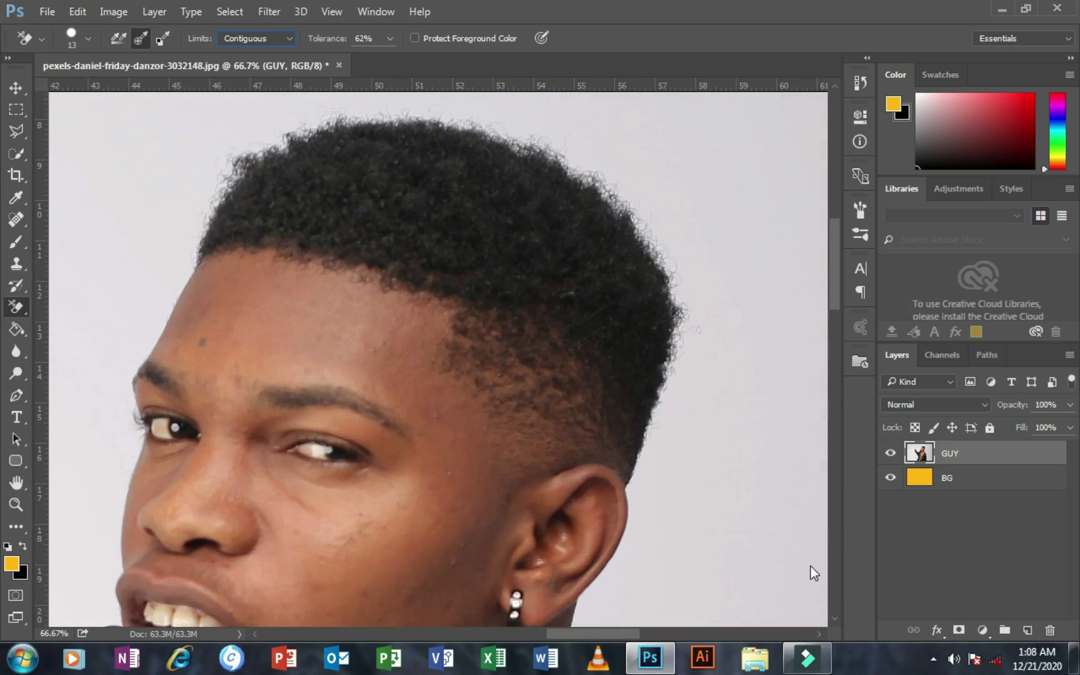
{"action": "left_click_drag", "start_coordinate": [834, 297], "coordinate": [833, 283]}
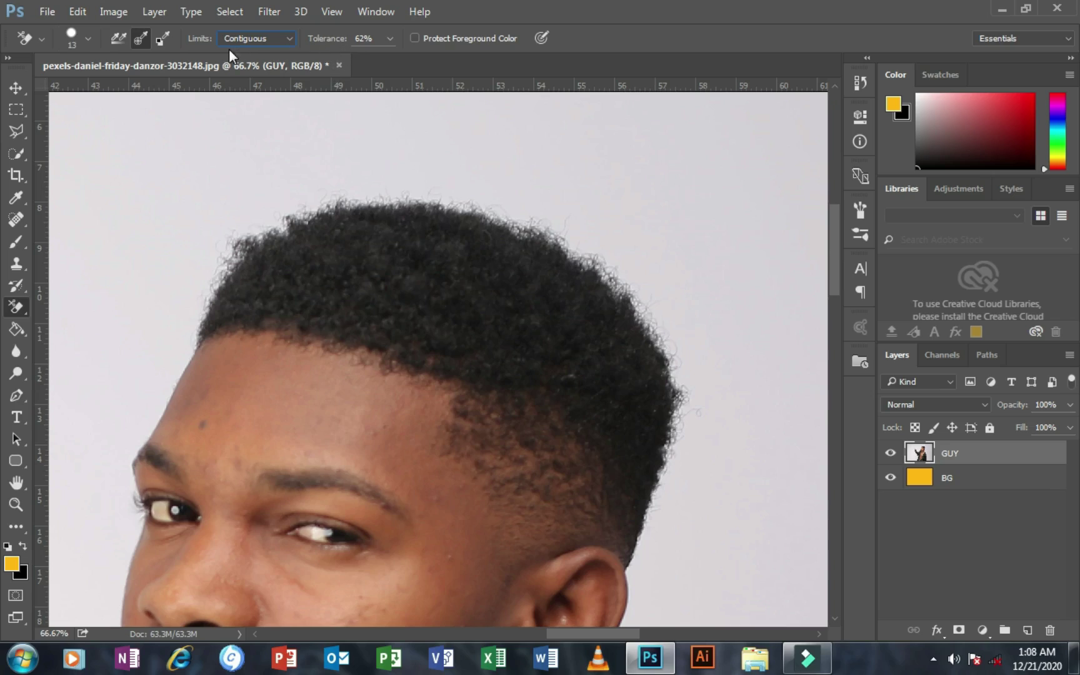
Set the Background Eraser brush size to 248 px
{"action": "left_click", "coordinate": [88, 39]}
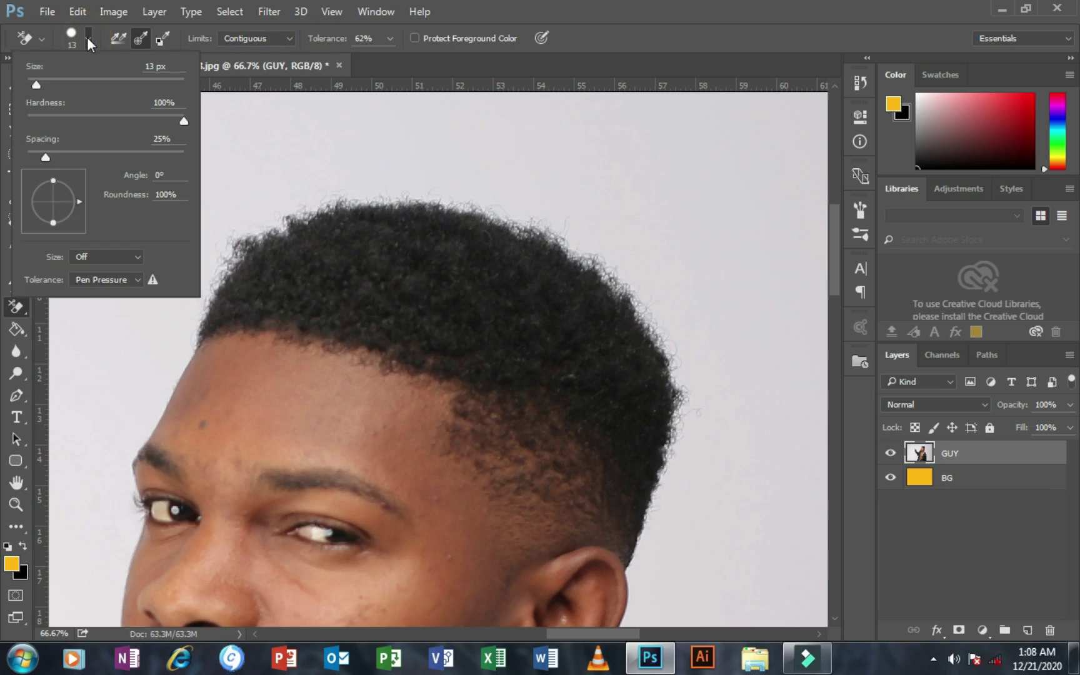
{"action": "left_click", "coordinate": [123, 80]}
{"action": "left_click", "coordinate": [148, 84]}
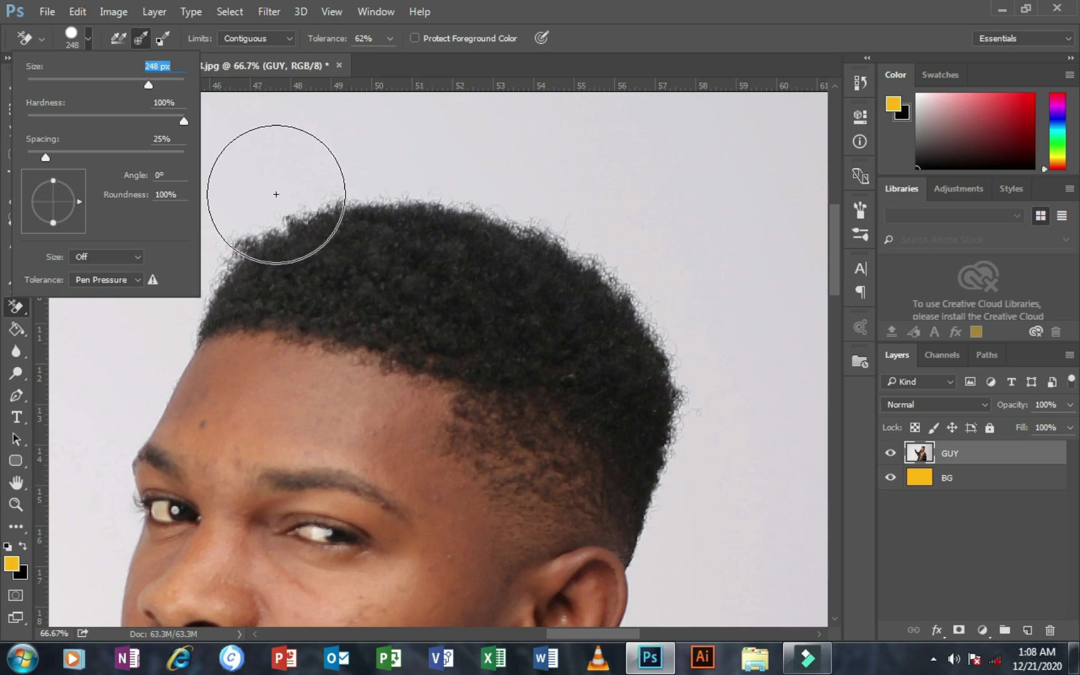
{"action": "left_click", "coordinate": [544, 16]}
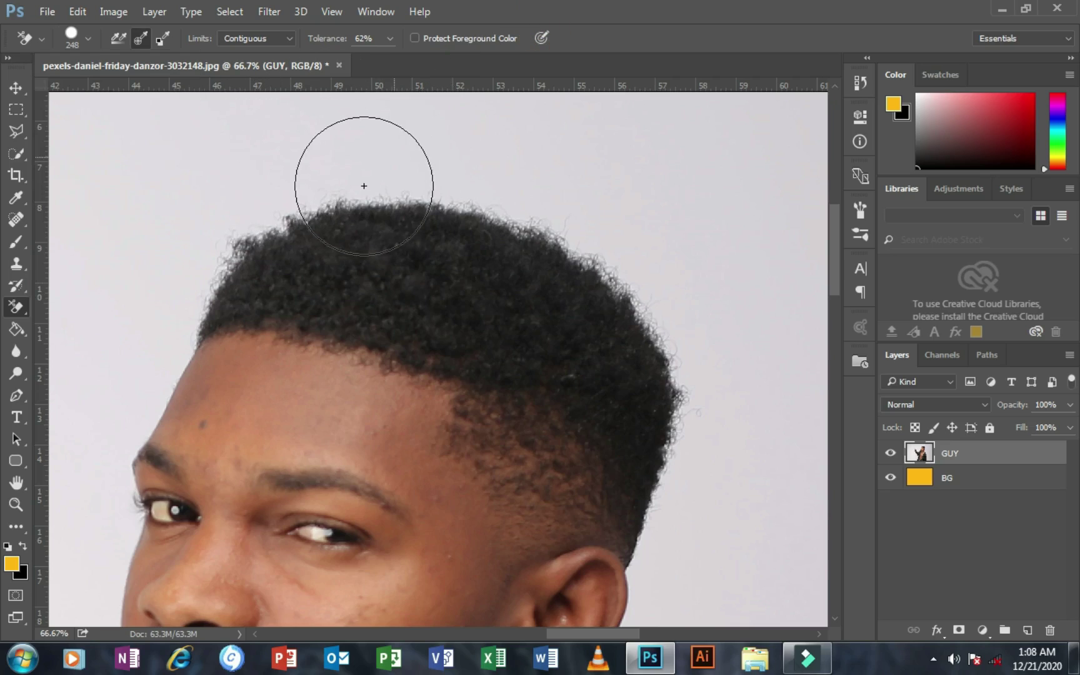
Erase the grey backdrop around the left, top and right of the hair
{"action": "left_click", "coordinate": [202, 256]}
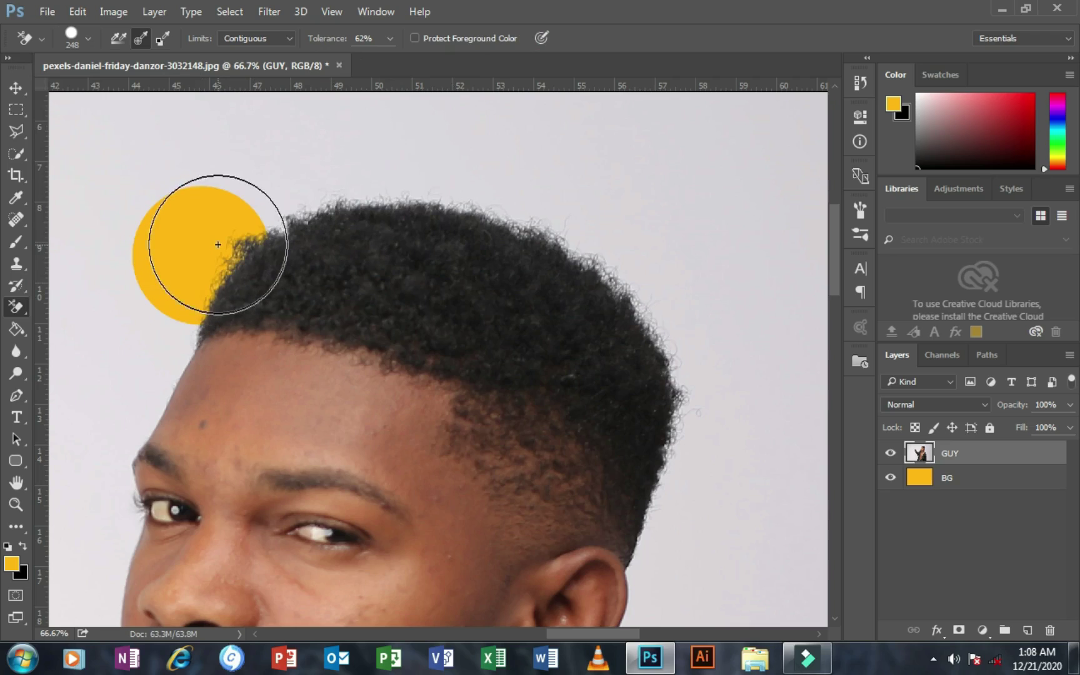
{"action": "left_click", "coordinate": [267, 222]}
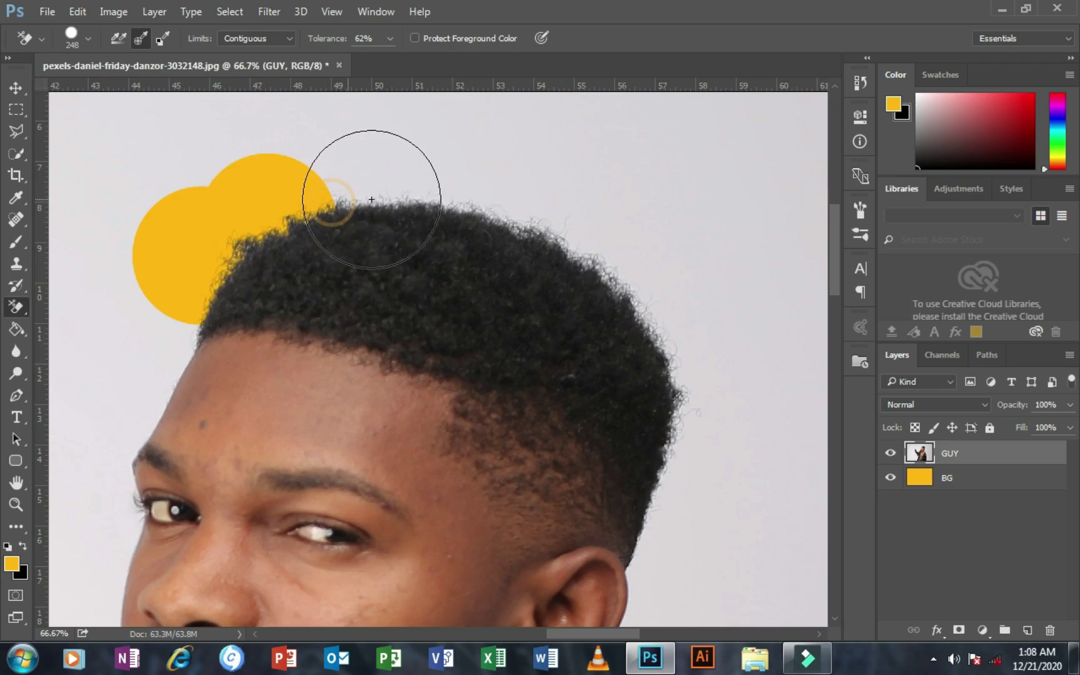
{"action": "mouse_move", "coordinate": [359, 186]}
{"action": "left_mouse_down"}
{"action": "mouse_move", "coordinate": [448, 188]}
{"action": "mouse_move", "coordinate": [574, 229]}
{"action": "mouse_move", "coordinate": [576, 250]}
{"action": "left_mouse_up"}
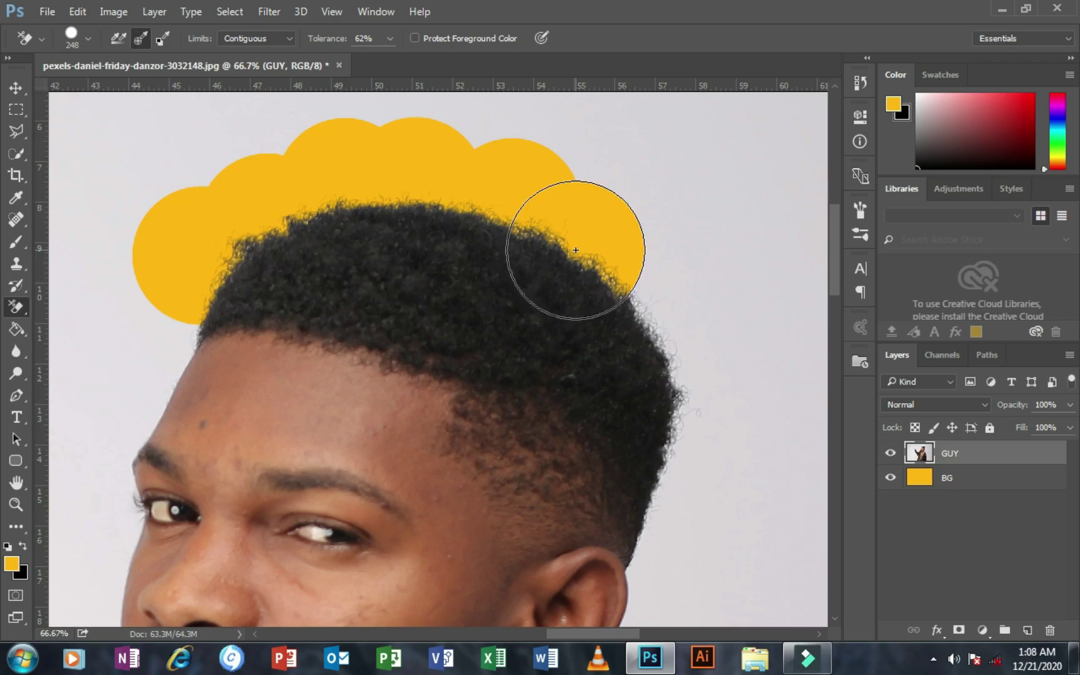
{"action": "mouse_move", "coordinate": [644, 287]}
{"action": "left_mouse_down"}
{"action": "mouse_move", "coordinate": [687, 374]}
{"action": "mouse_move", "coordinate": [689, 465]}
{"action": "left_mouse_up"}
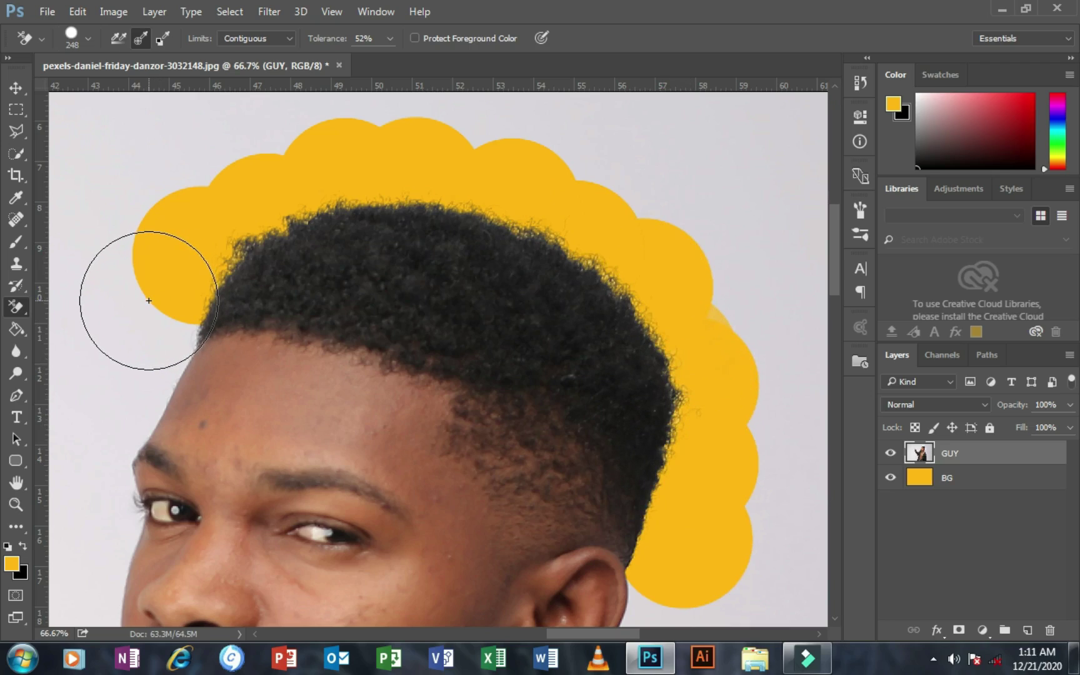
{"action": "left_click", "coordinate": [147, 301]}
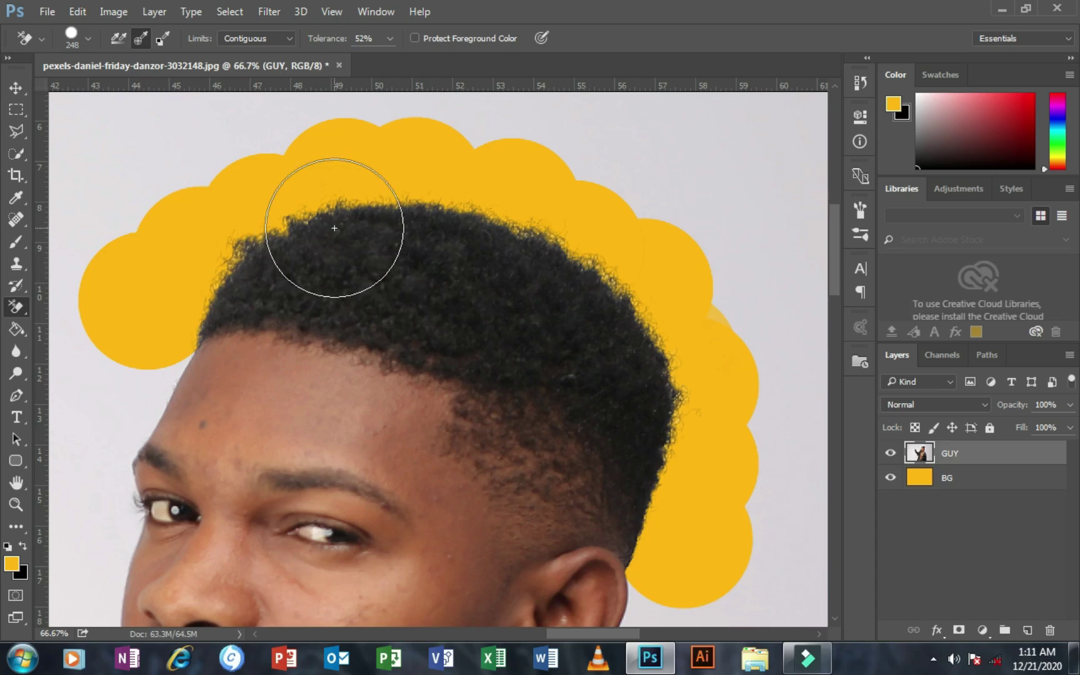
{"action": "key", "text": "ctrl+minus"}
{"action": "key", "text": "ctrl+minus"}
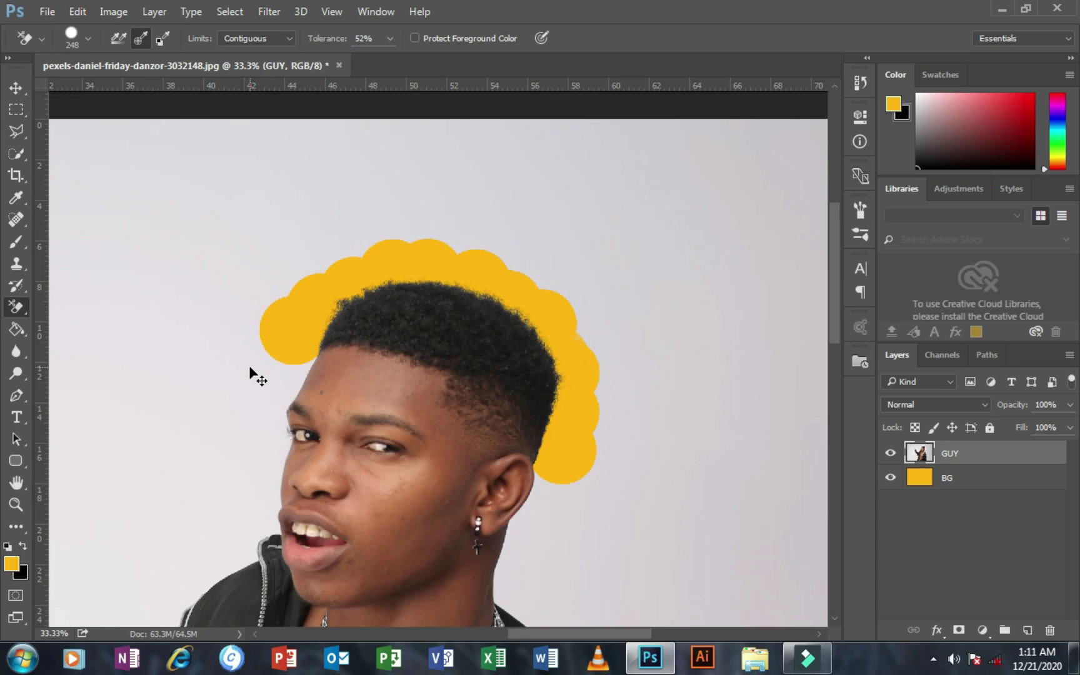
Use the Magic Eraser on the grey backdrop and the gap inside the hand's pinch
{"action": "key", "text": "ctrl+minus"}
{"action": "key", "text": "ctrl+minus"}
{"action": "key", "text": "ctrl+minus"}
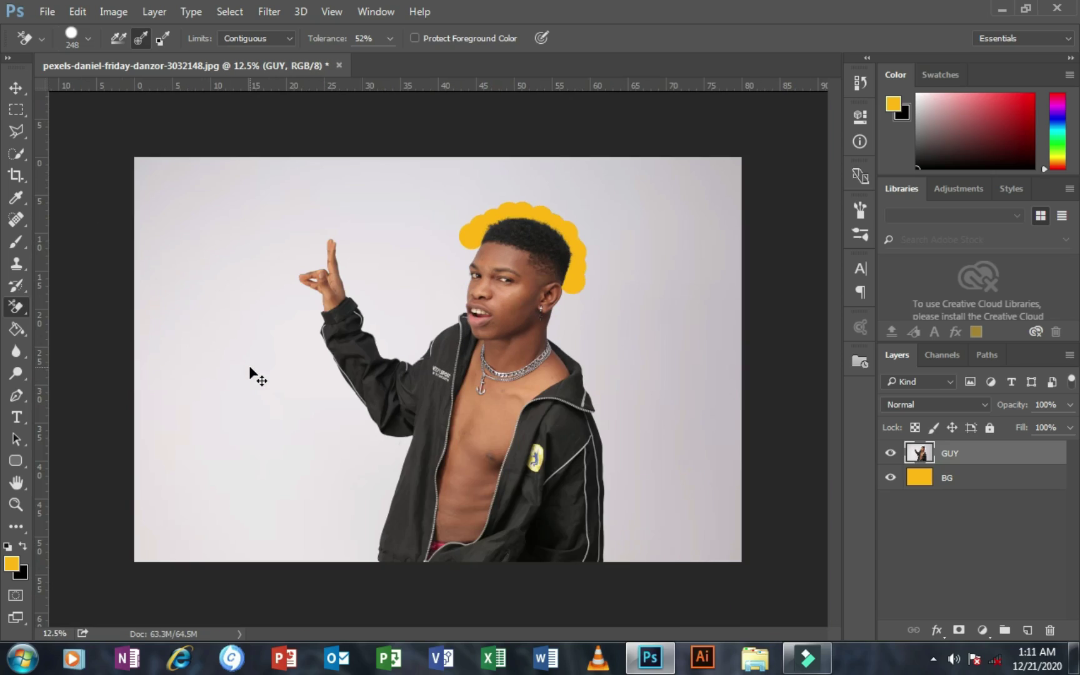
{"action": "right_click", "coordinate": [22, 309]}
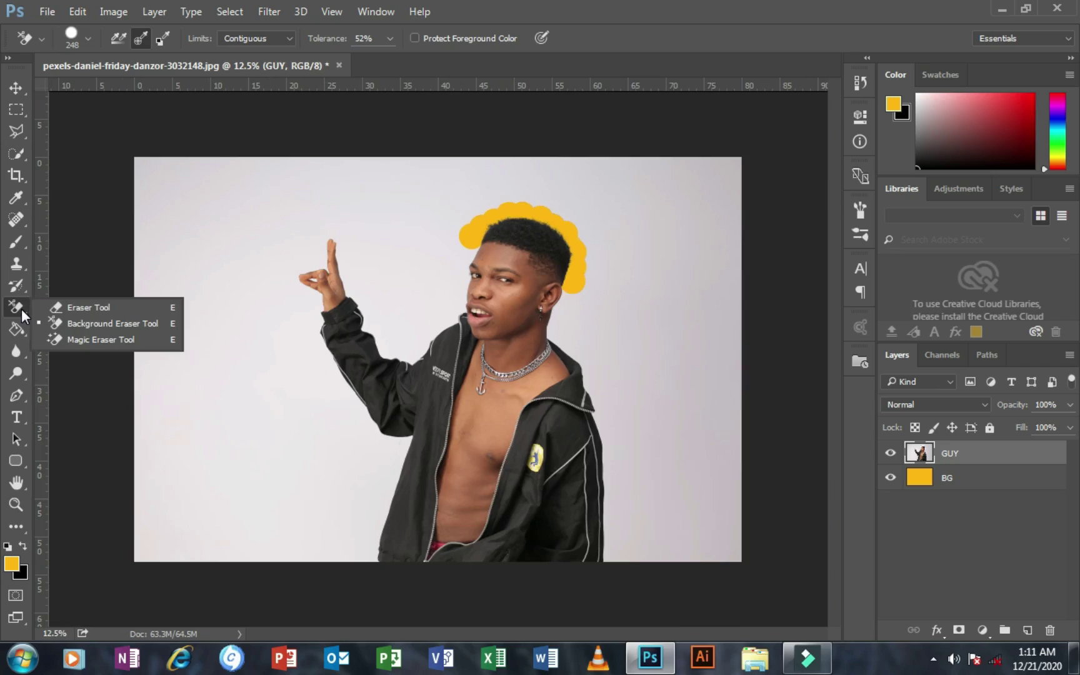
{"action": "left_click", "coordinate": [69, 338]}
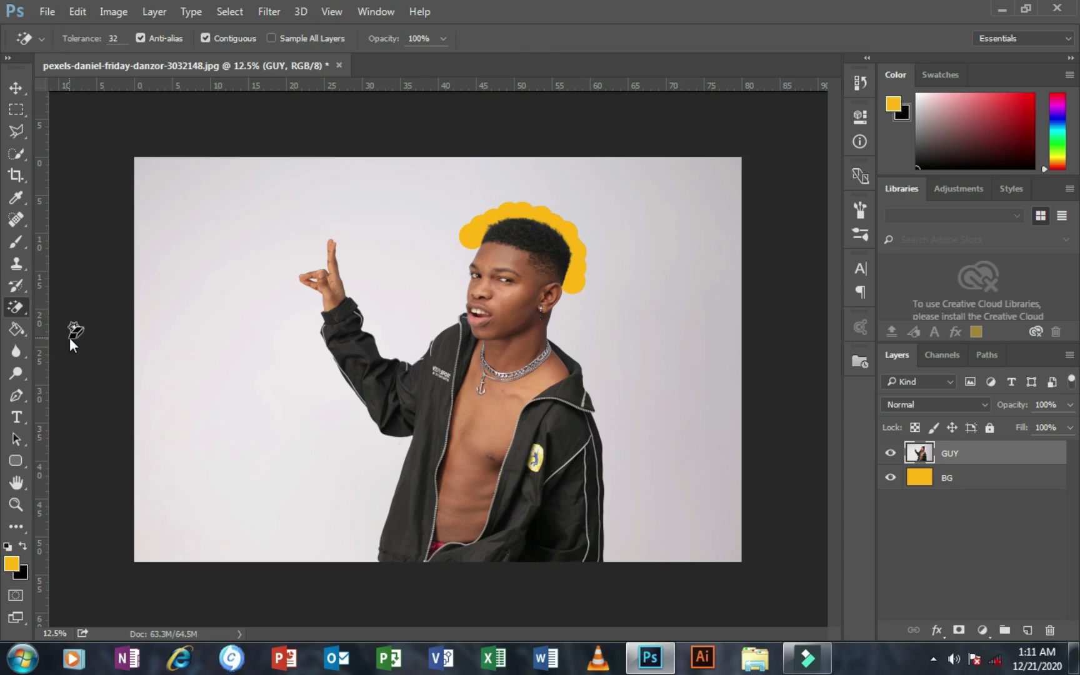
{"action": "left_click", "coordinate": [198, 317]}
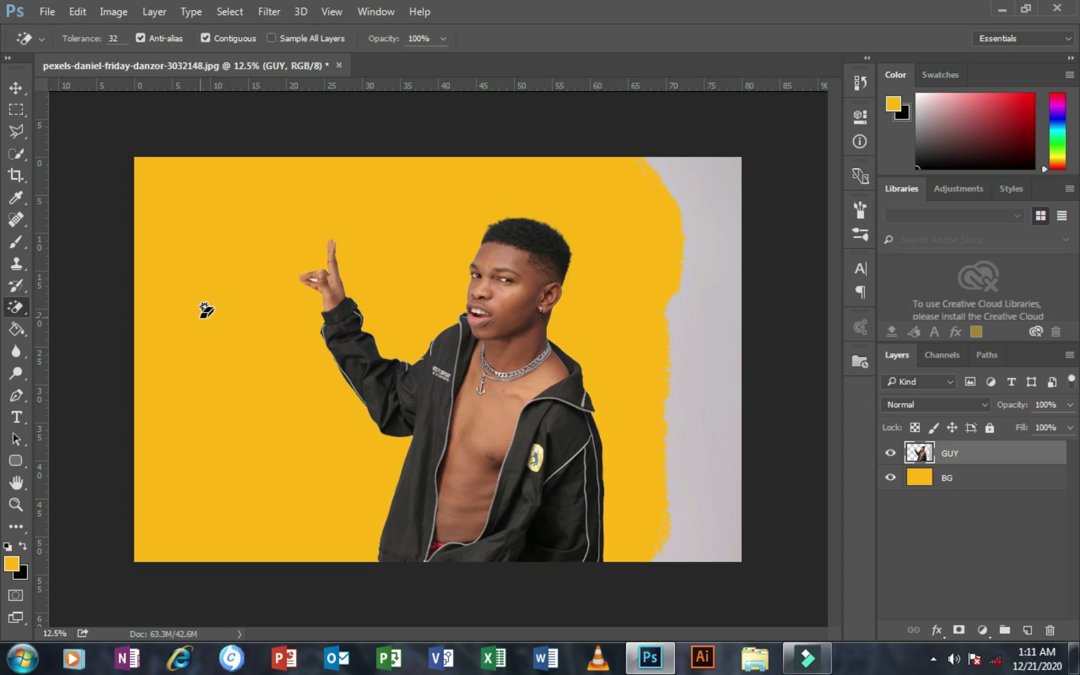
{"action": "key", "text": "ctrl+plus"}
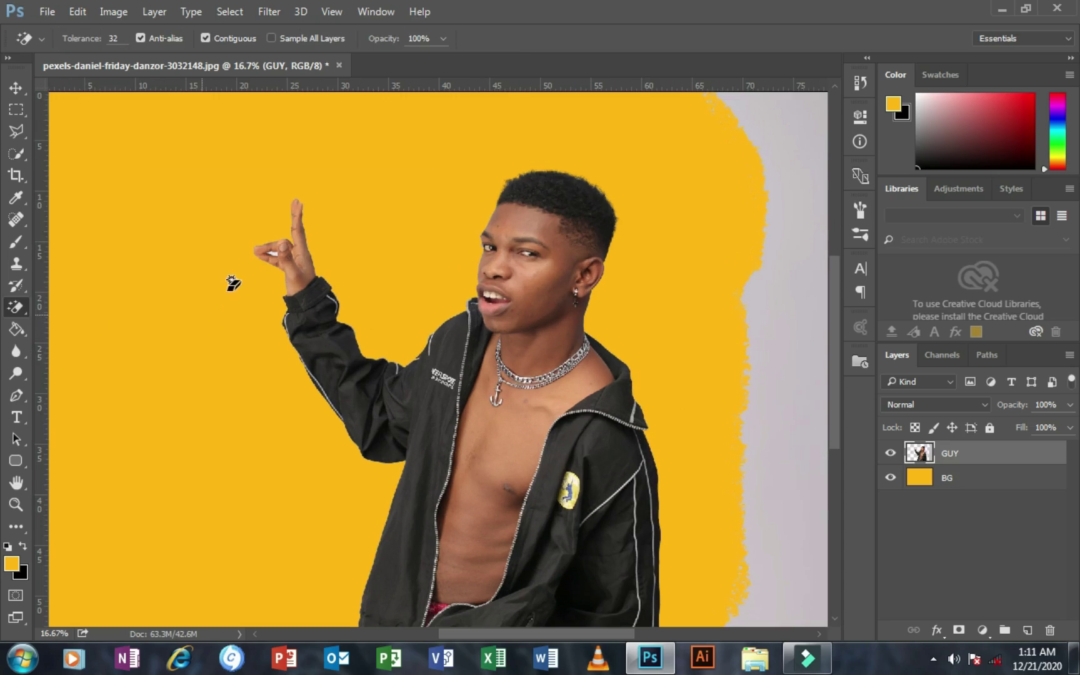
{"action": "left_click", "coordinate": [276, 247]}
{"action": "key", "text": "ctrl+minus"}
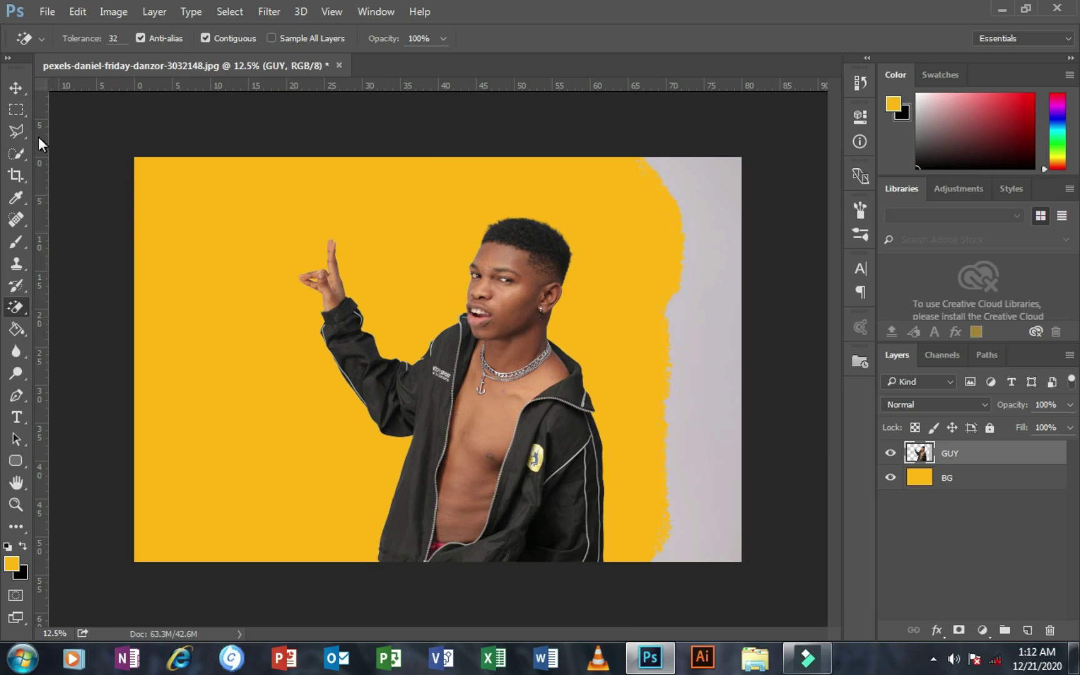
Select the grey strip along the right edge with the Rectangular Marquee, delete it, and deselect
{"action": "left_click", "coordinate": [15, 110]}
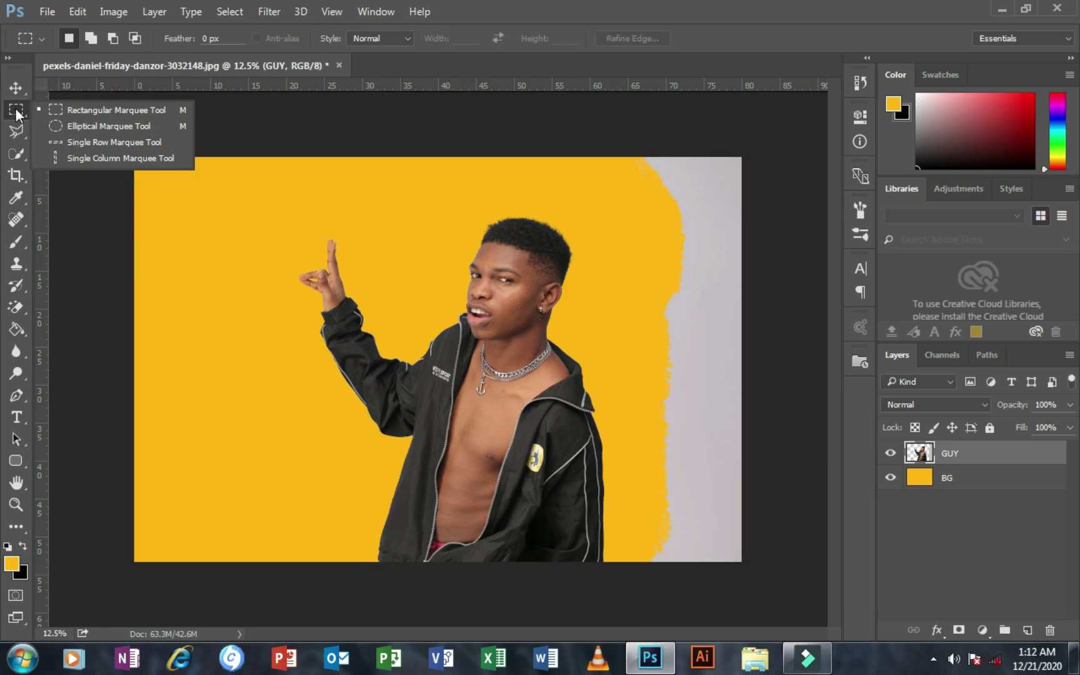
{"action": "left_click", "coordinate": [71, 112]}
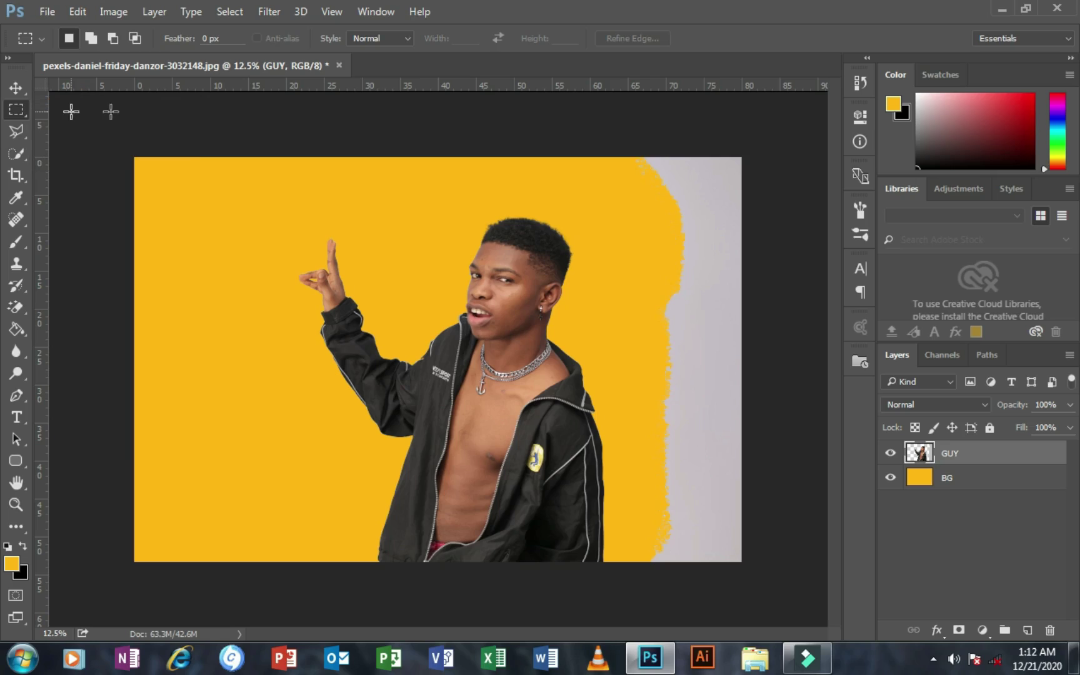
{"action": "left_click_drag", "start_coordinate": [741, 156], "coordinate": [674, 272]}
{"action": "left_click_drag", "start_coordinate": [638, 443], "coordinate": [618, 574]}
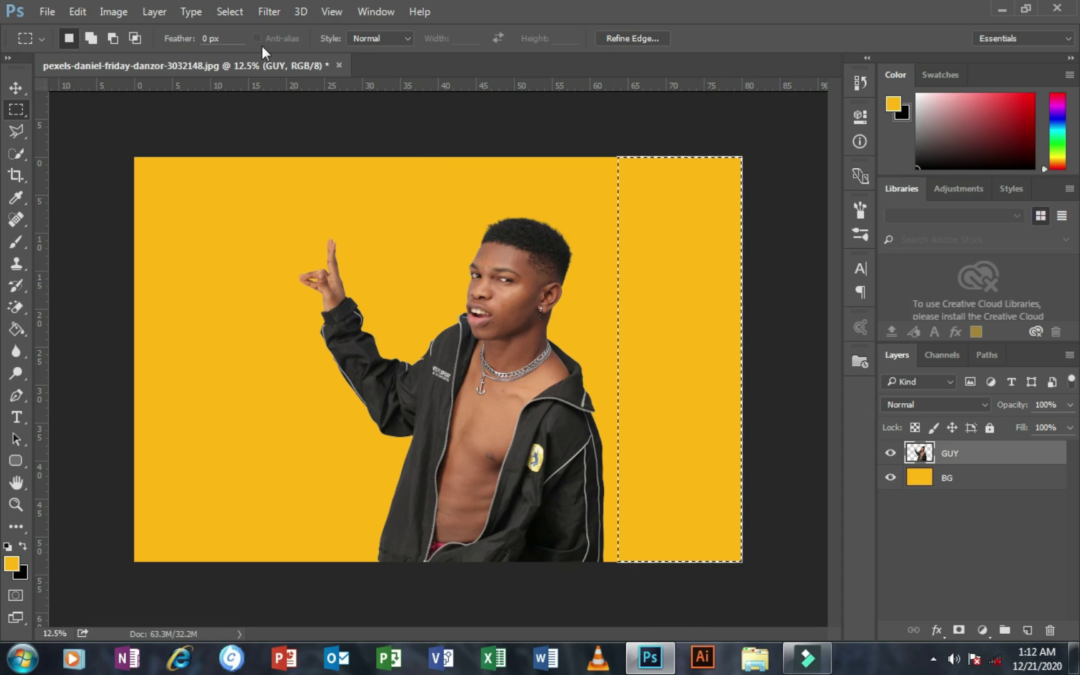
{"action": "left_click", "coordinate": [236, 14]}
{"action": "left_click", "coordinate": [246, 46]}
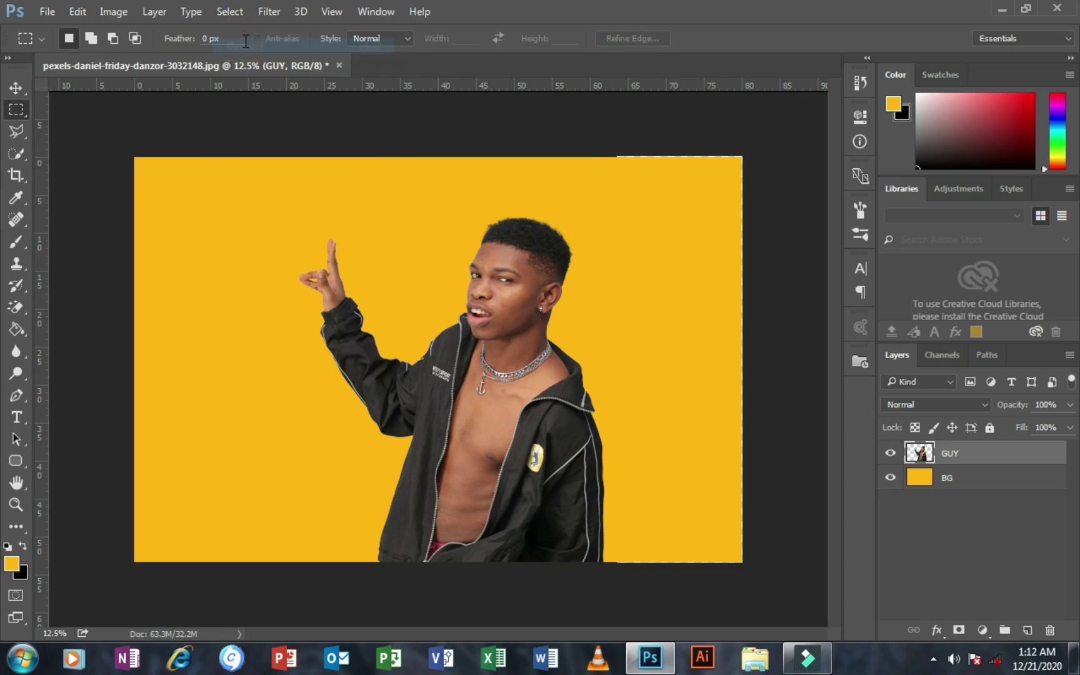
{"action": "left_click", "coordinate": [20, 87]}
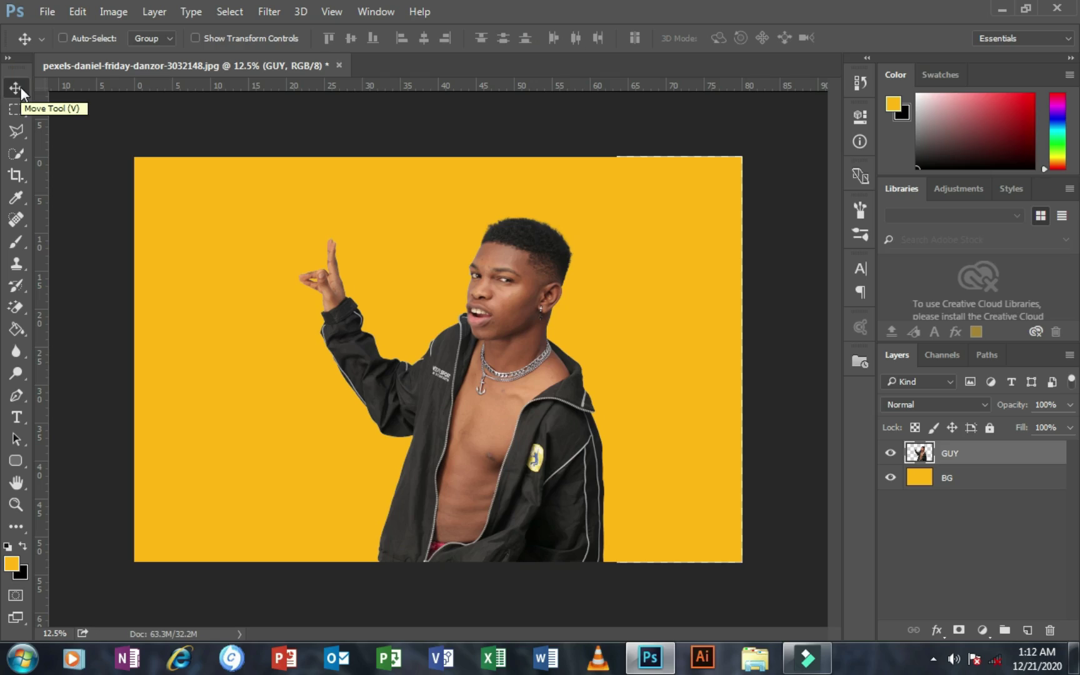
Add a Hue/Saturation adjustment layer above BG with Hue -70, turning the yellow backdrop magenta-pink
{"action": "left_click", "coordinate": [966, 478]}
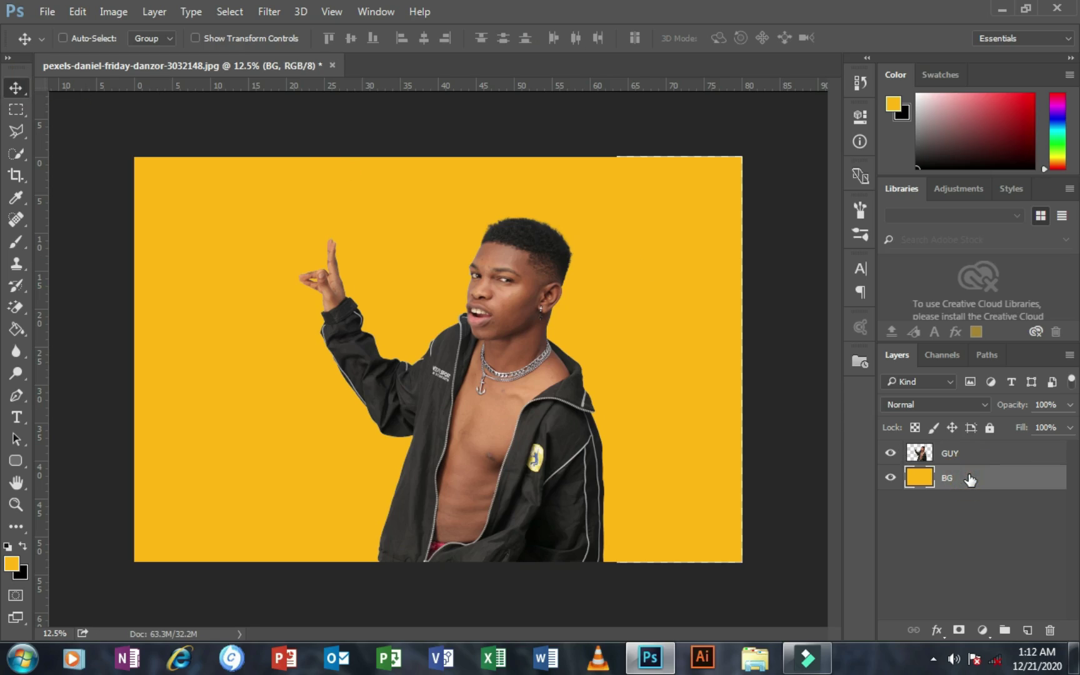
{"action": "left_click", "coordinate": [991, 633]}
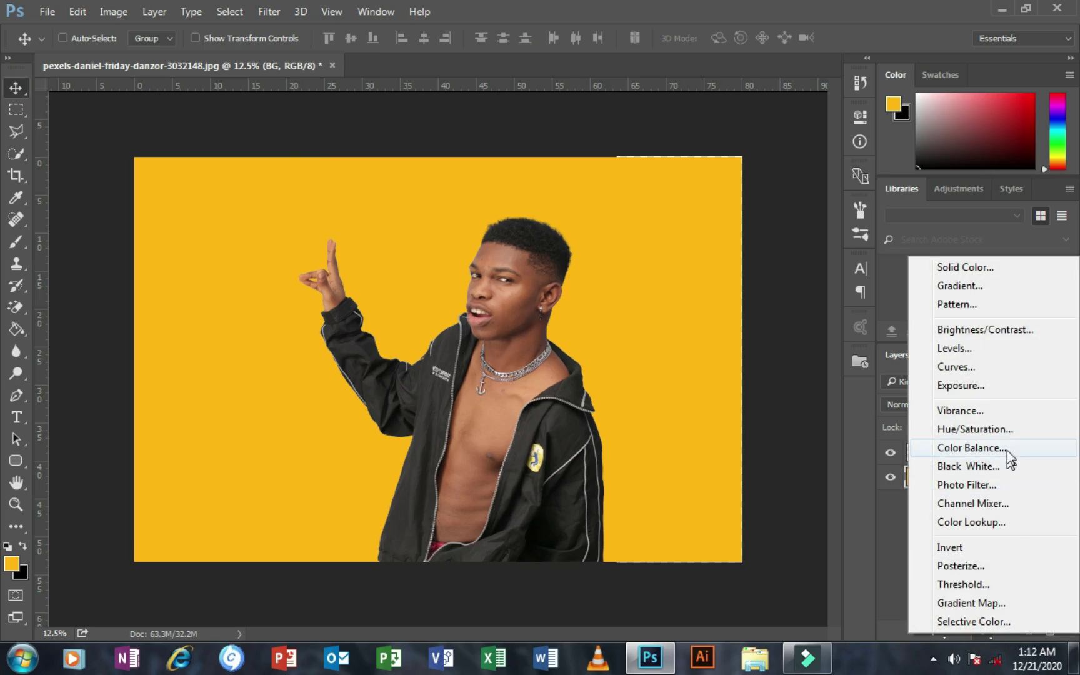
{"action": "left_click", "coordinate": [1004, 432]}
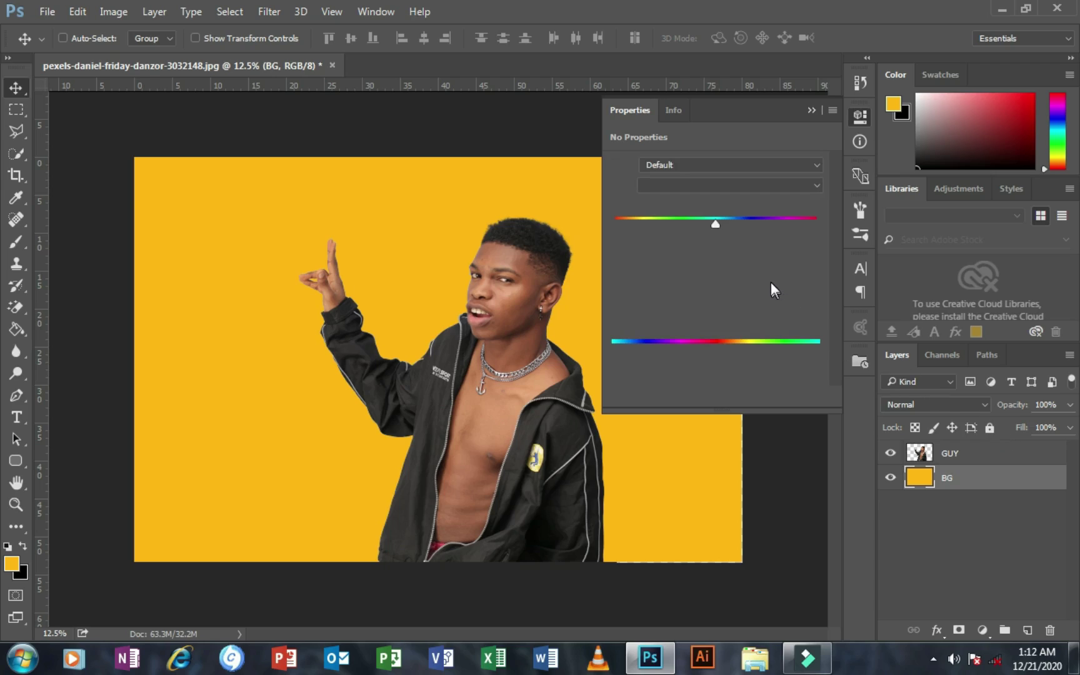
{"action": "left_click_drag", "start_coordinate": [714, 220], "coordinate": [660, 219]}
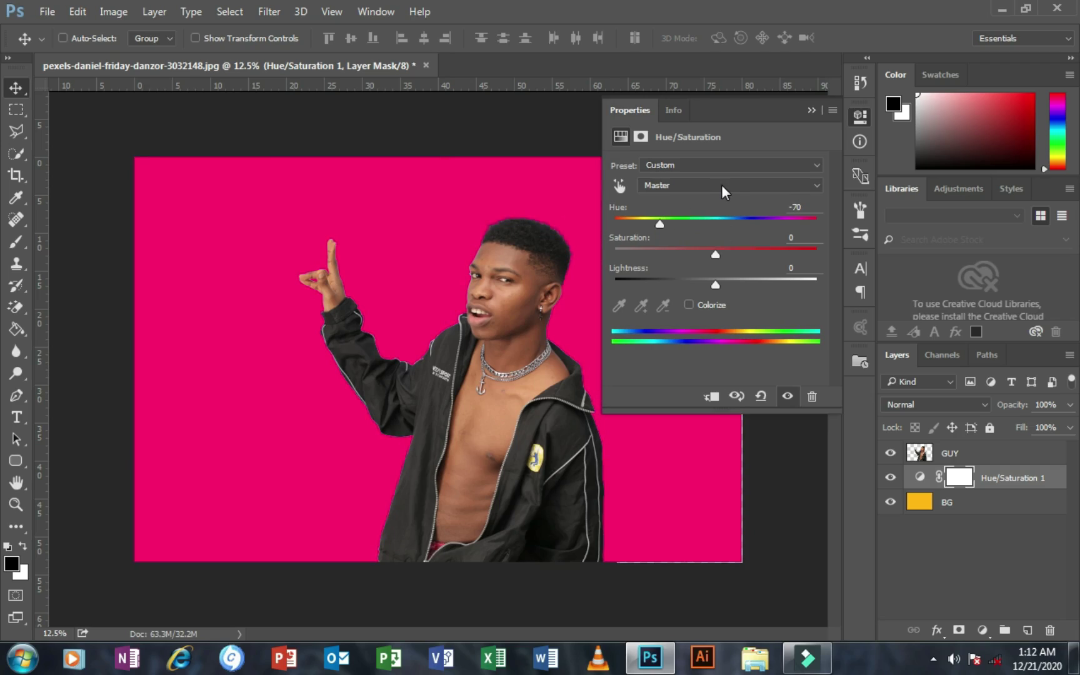
{"action": "left_click", "coordinate": [810, 111]}
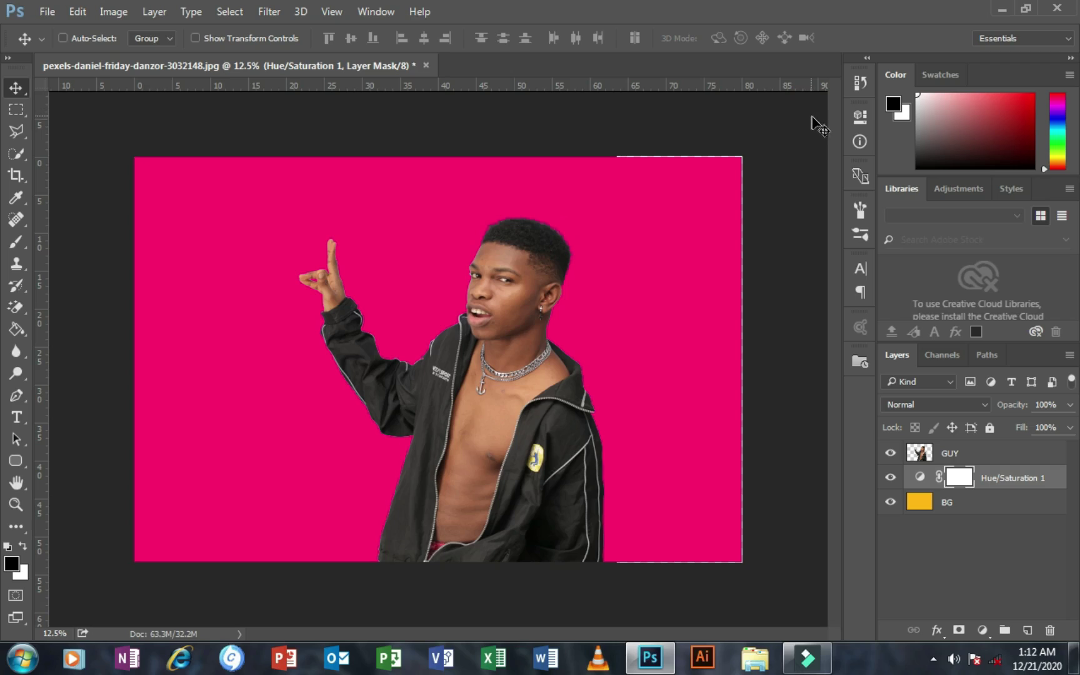
{"action": "left_click", "coordinate": [891, 478]}
{"action": "left_click", "coordinate": [890, 502]}
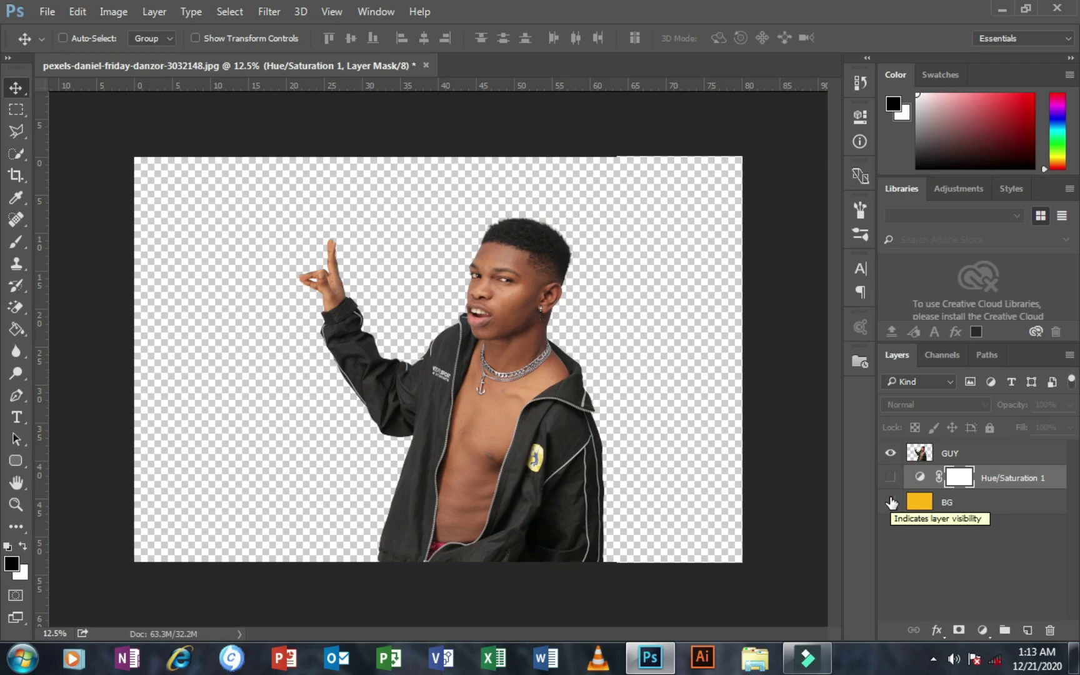
{"action": "left_click", "coordinate": [890, 502]}
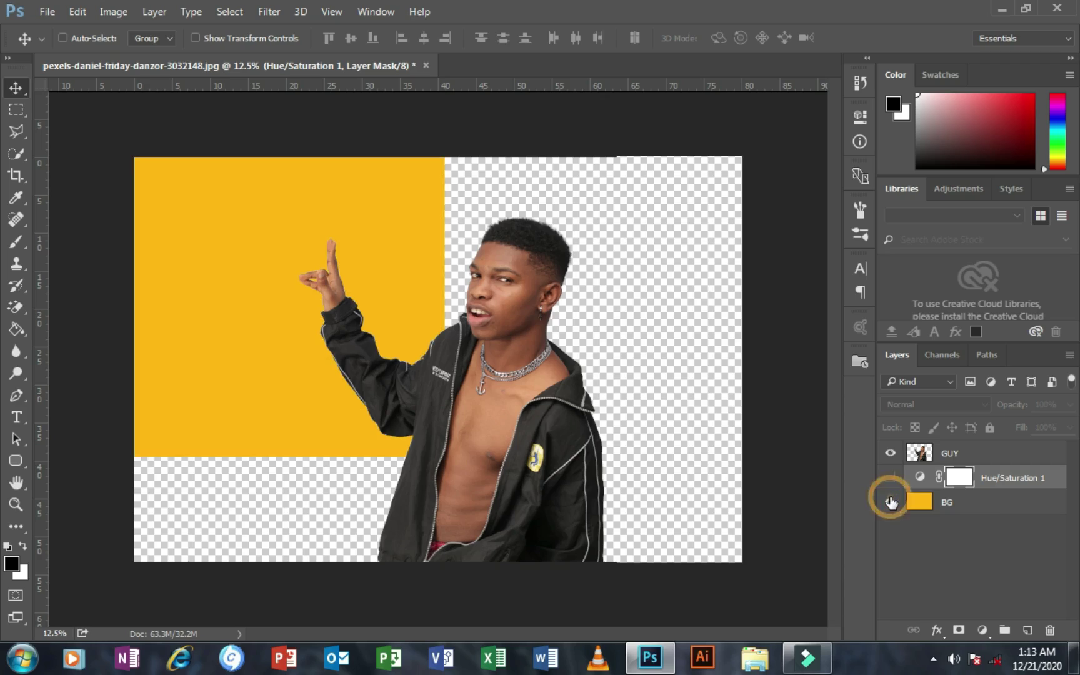
{"action": "left_click", "coordinate": [891, 478]}
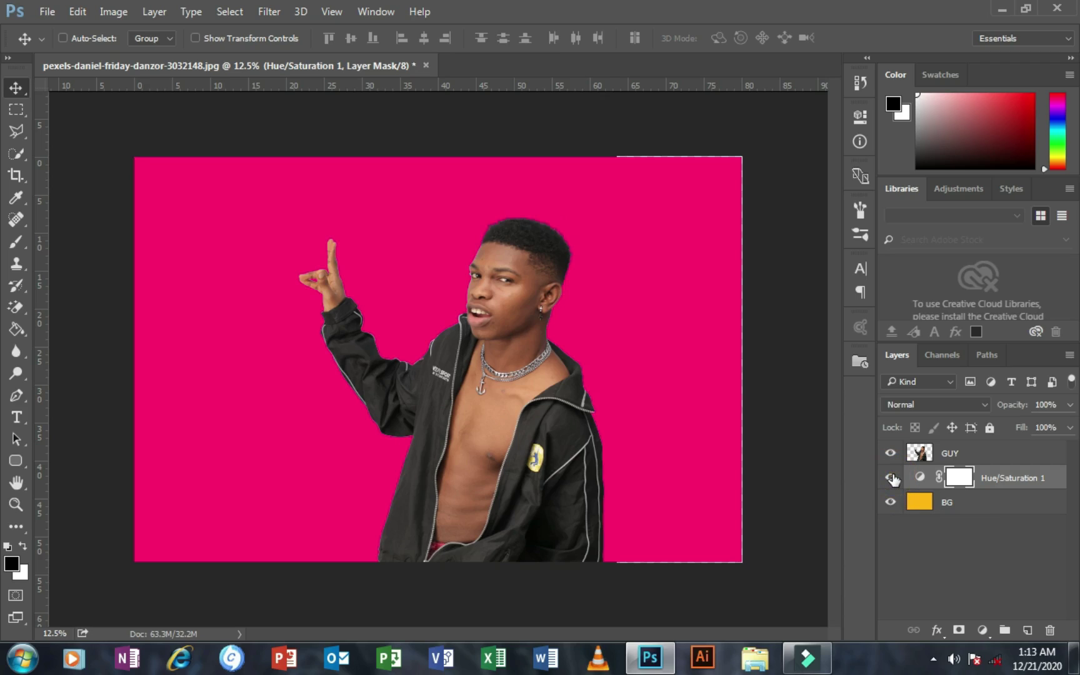
{"action": "left_click", "coordinate": [891, 478]}
{"action": "left_click", "coordinate": [892, 502]}
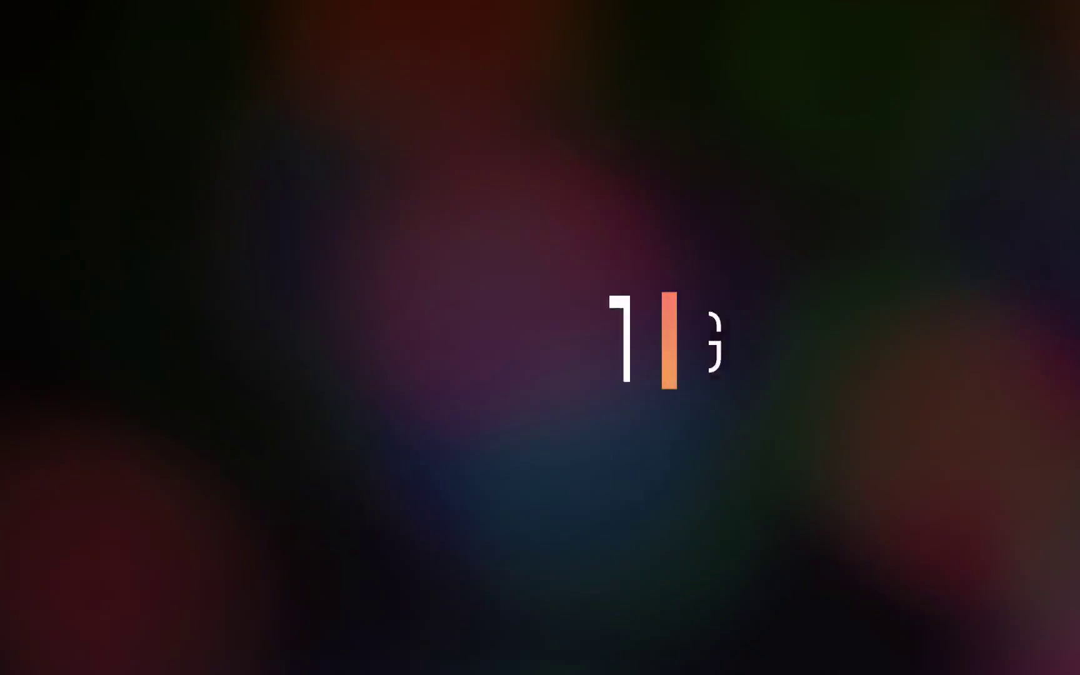